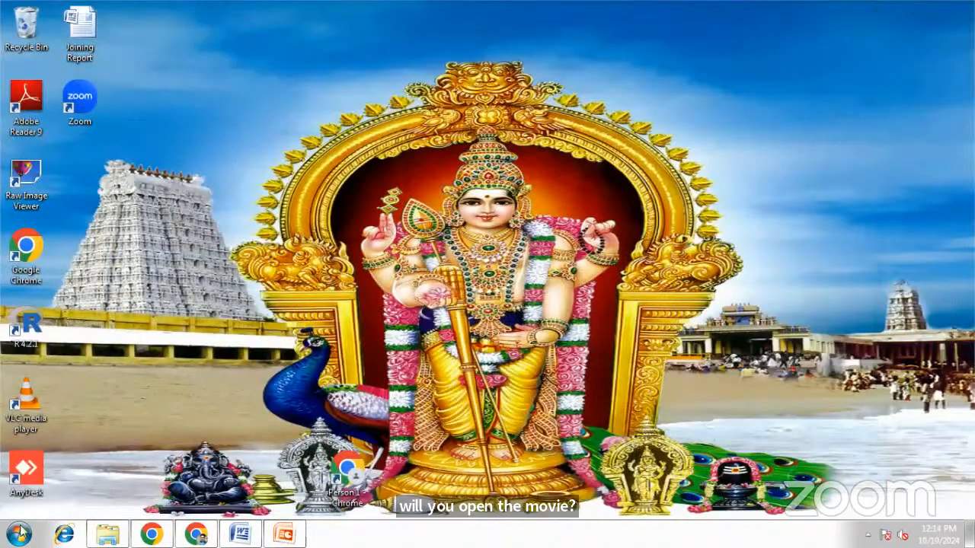
Launch jamovi and maximize its window.
click(18, 535)
click(52, 313)
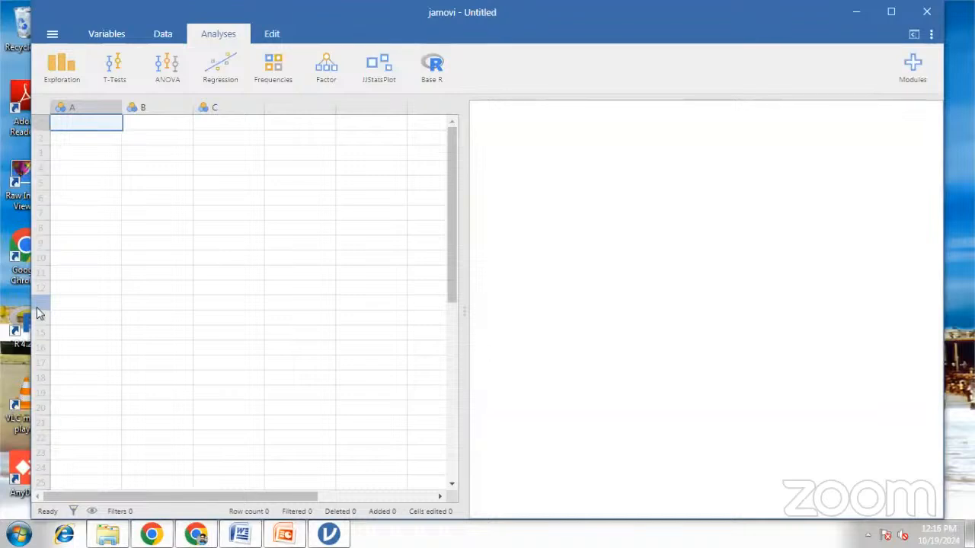
click(893, 13)
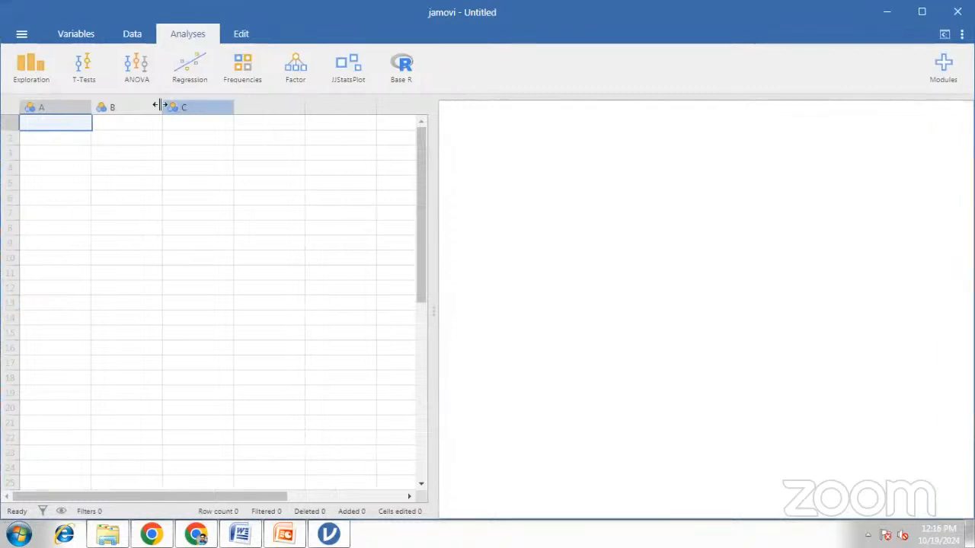
Open the Green_gram data file from the DATA SET folder.
click(20, 34)
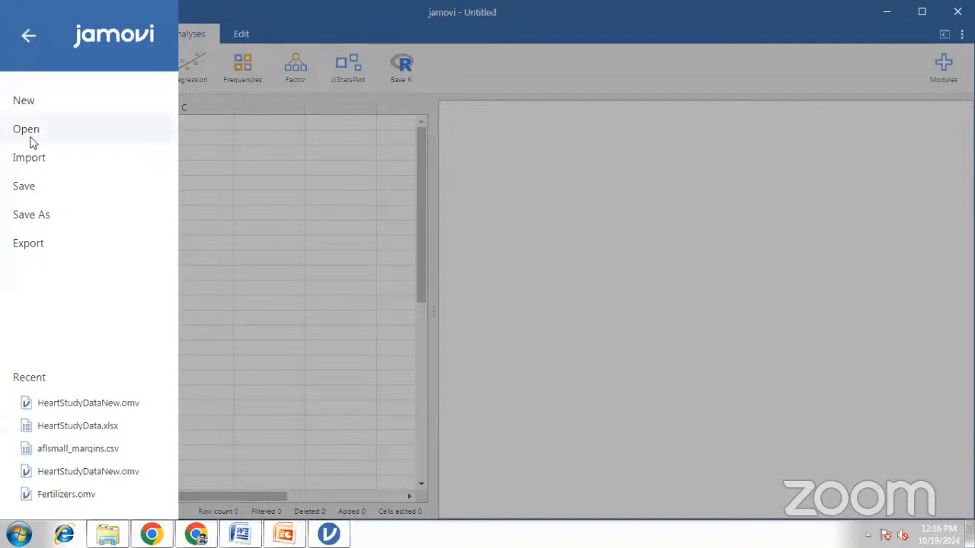
click(29, 135)
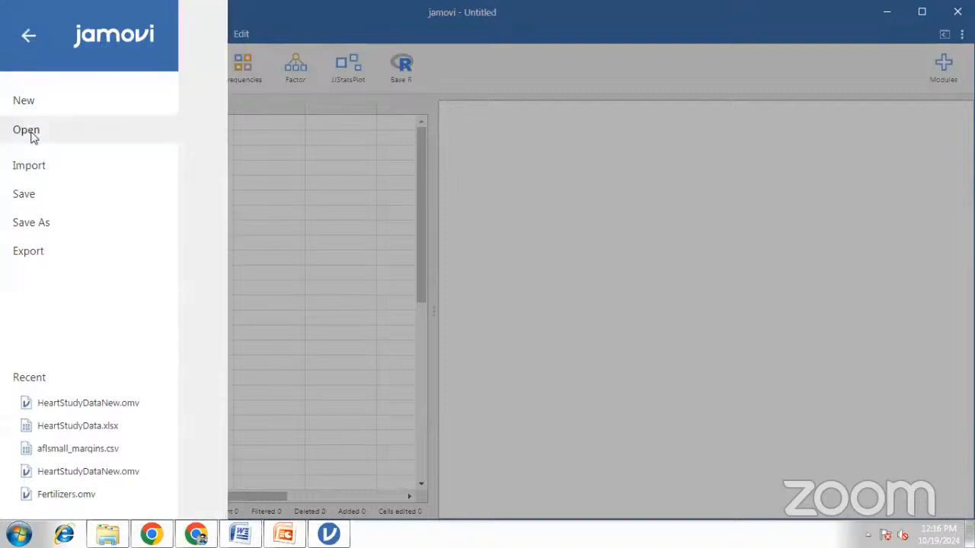
click(492, 29)
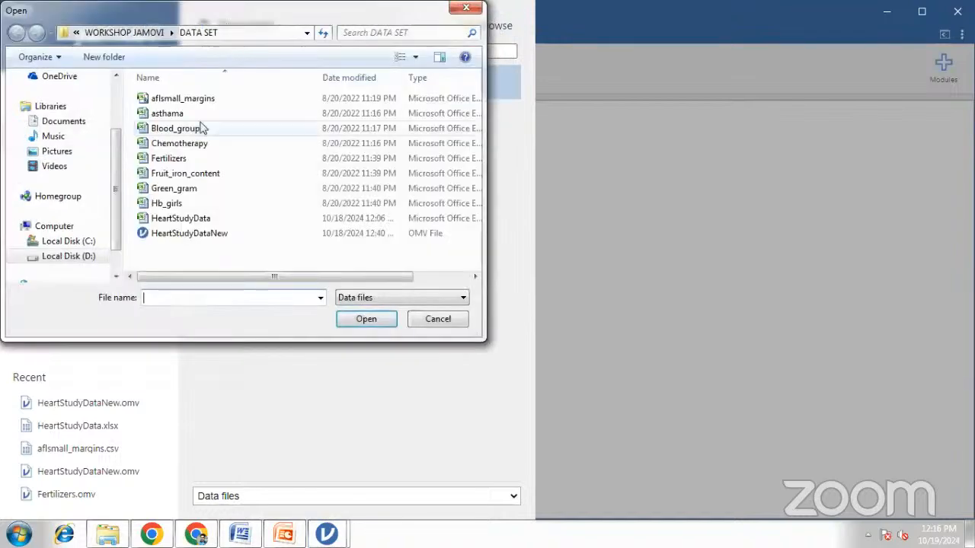
click(194, 189)
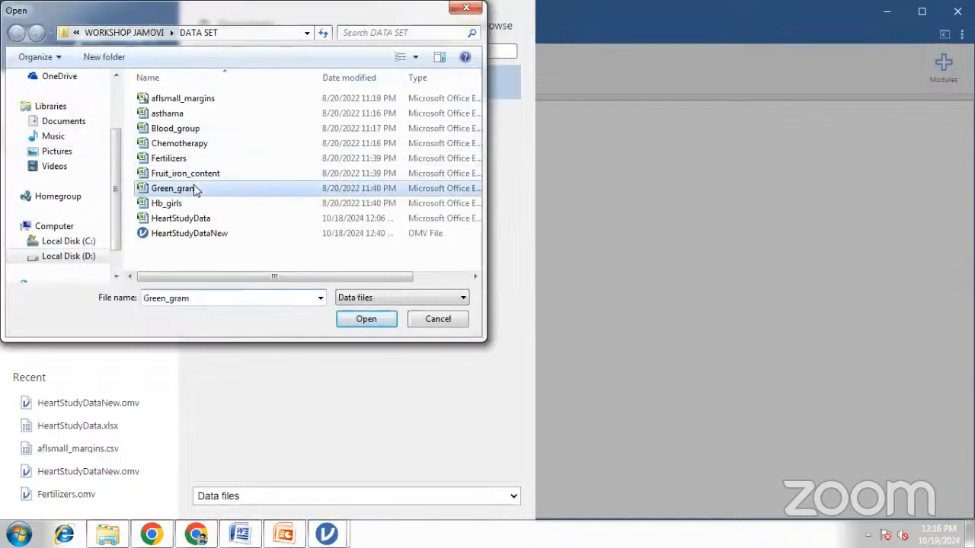
click(355, 320)
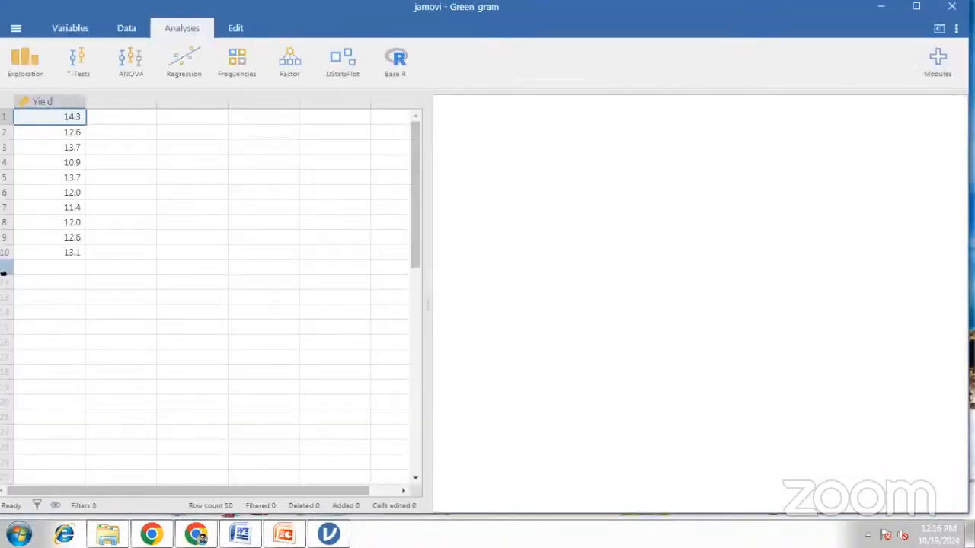
Examine the Yield variable's measure type and data type, then return to the data sheet.
double_click(67, 99)
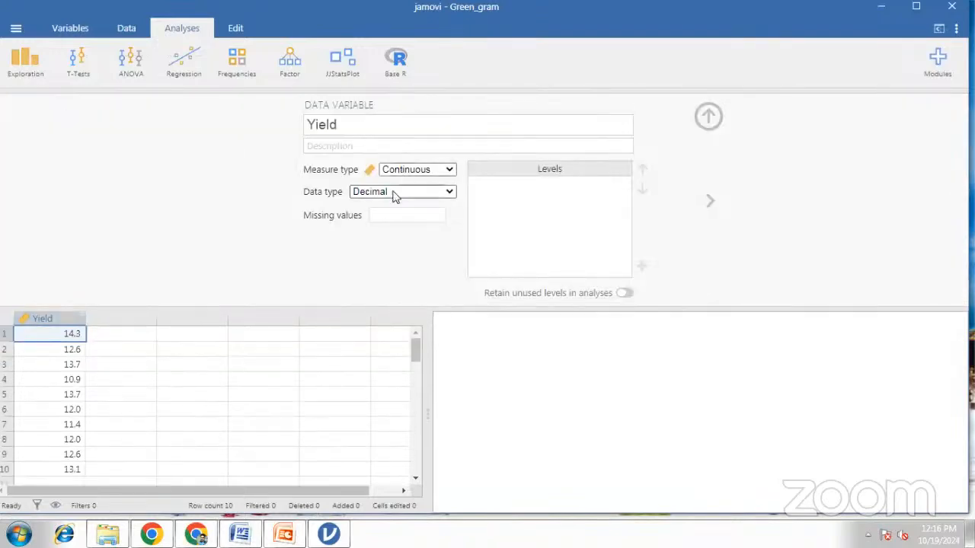
click(707, 116)
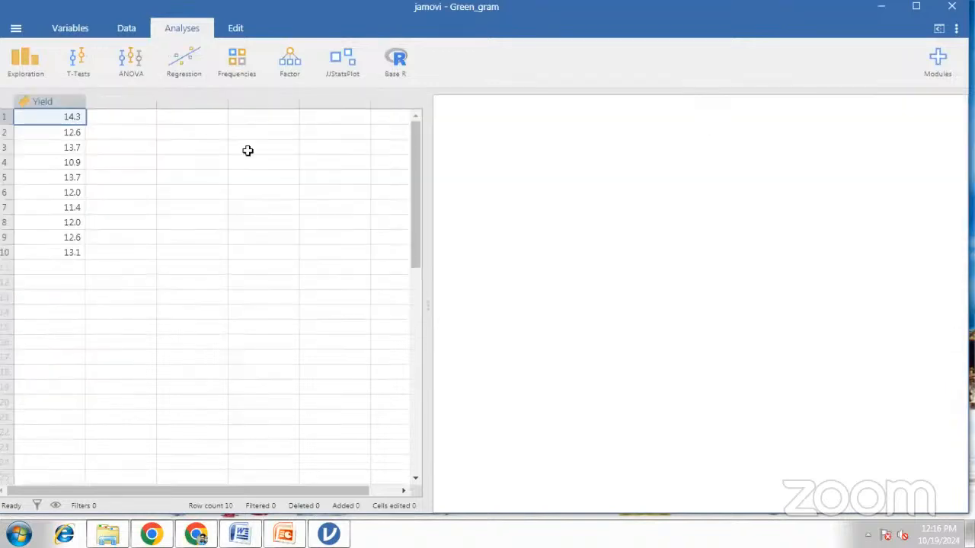
click(134, 147)
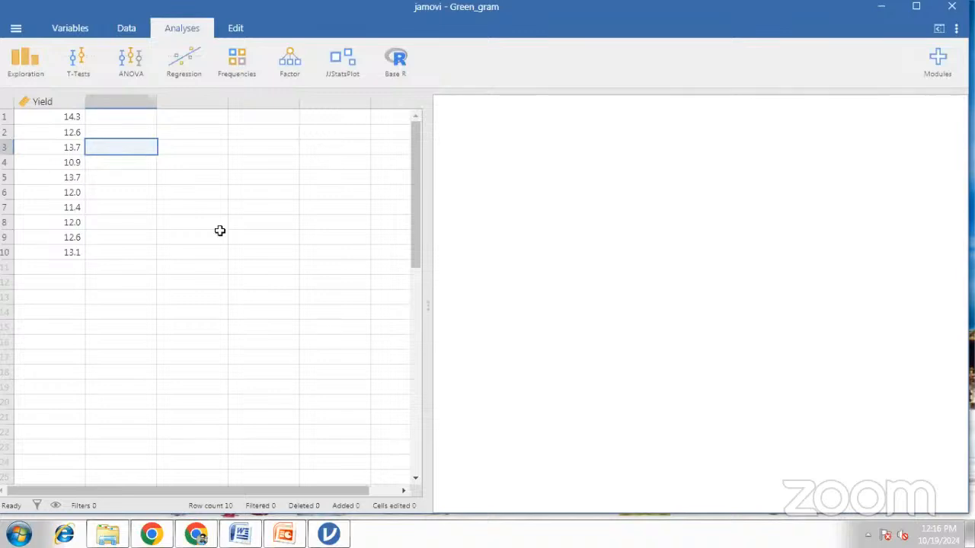
Switch to the Parametric tests presentation in PowerPoint and review the green gram slides back to the hypotheses and the Step 3 normality check.
click(285, 525)
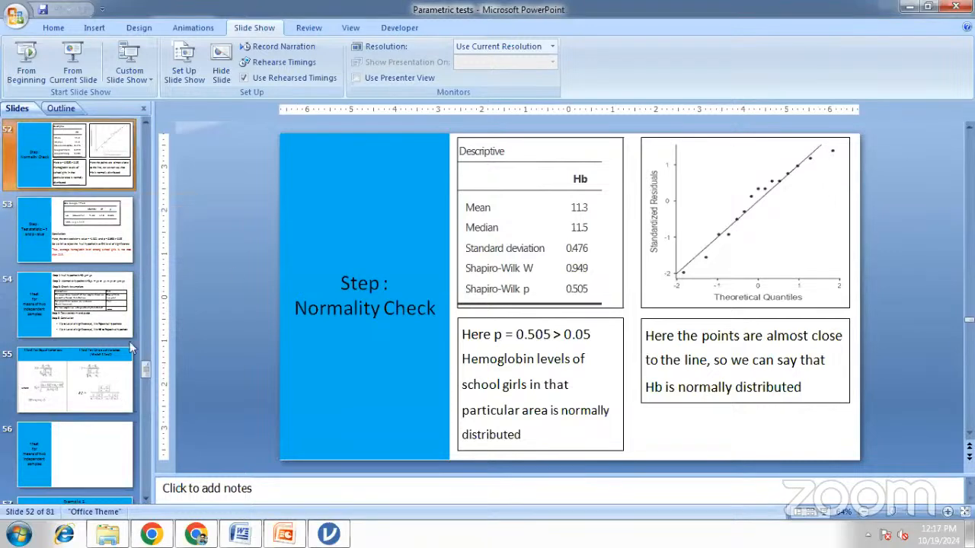
click(97, 239)
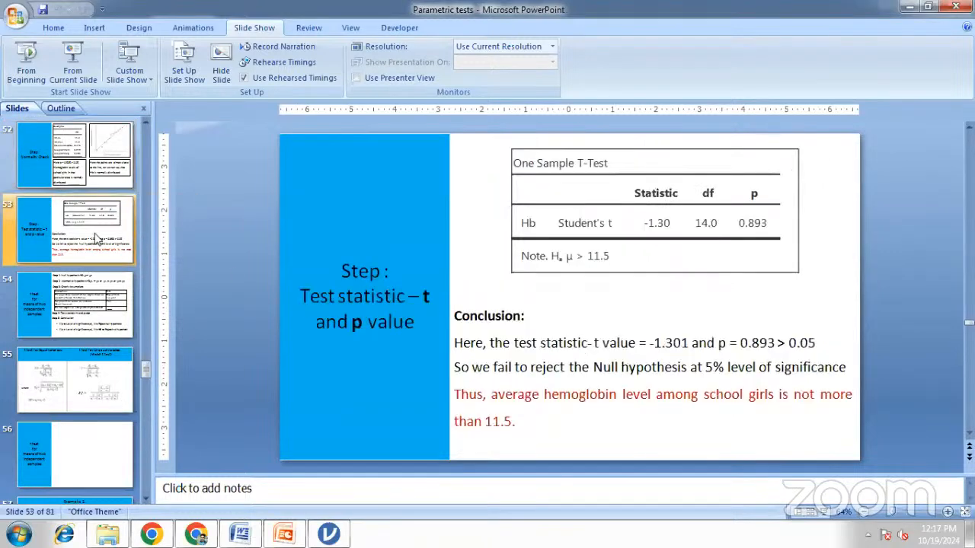
key(Up)
key(Up)
key(Up)
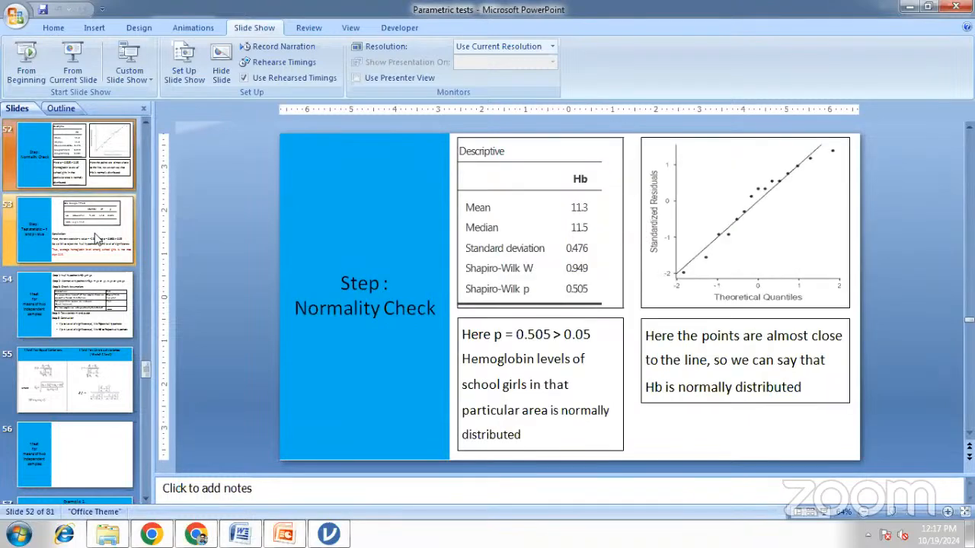
key(Up)
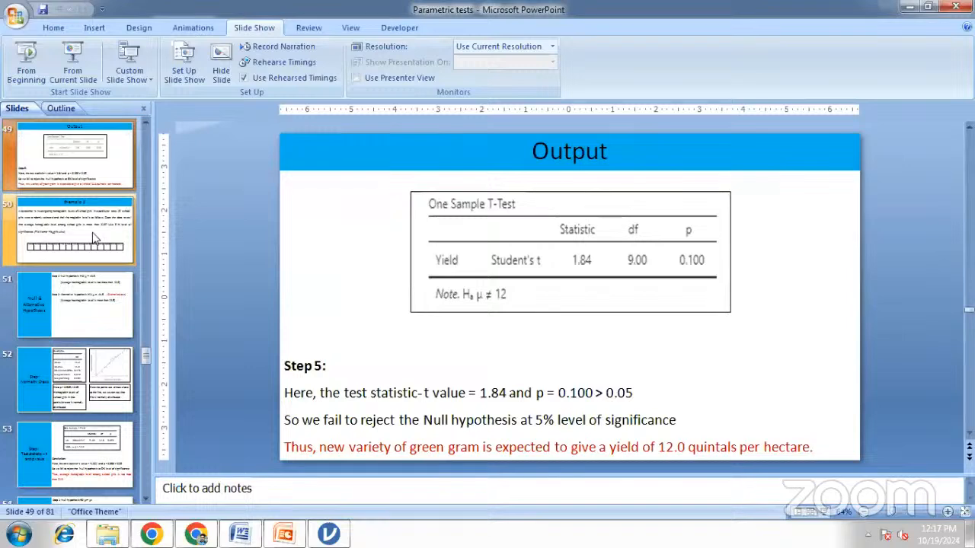
key(Up)
key(Up)
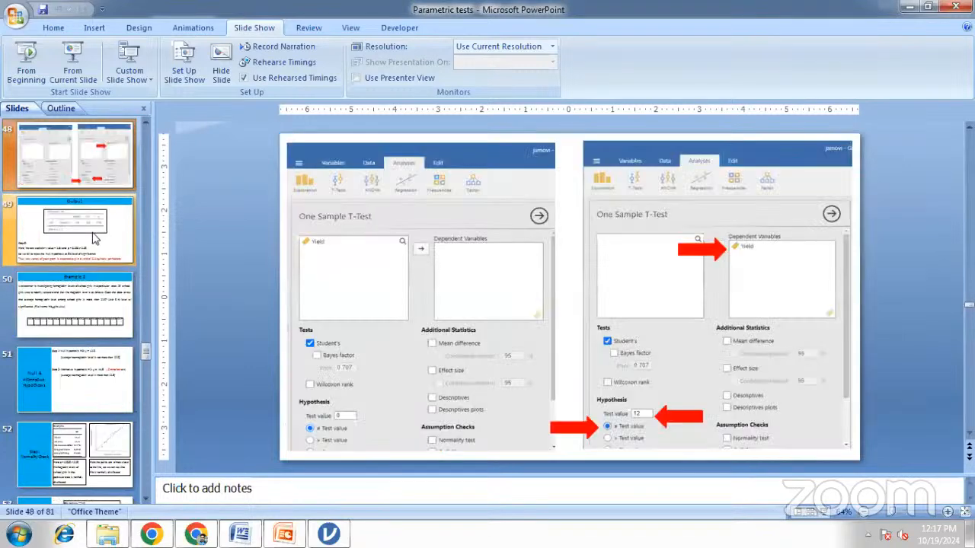
key(Up)
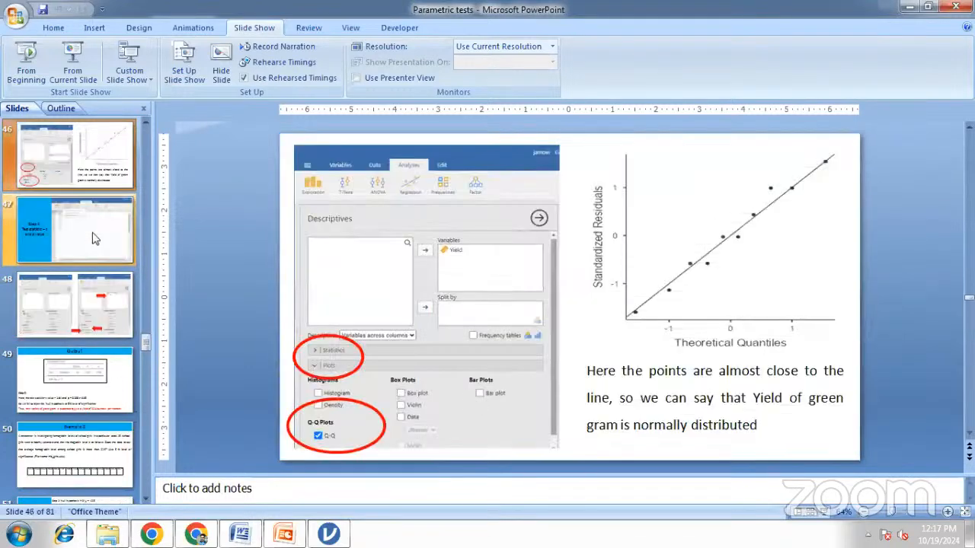
key(Up)
key(Up)
key(Up)
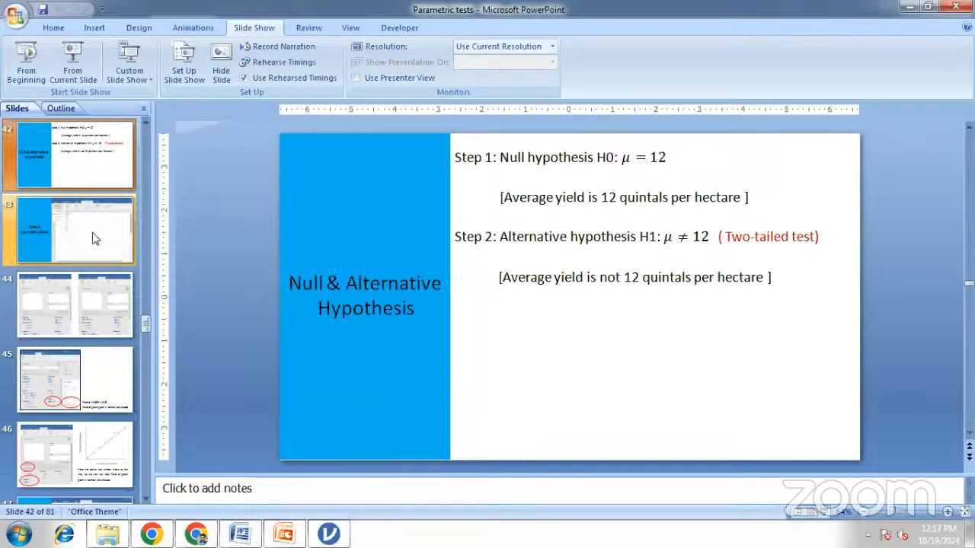
click(92, 239)
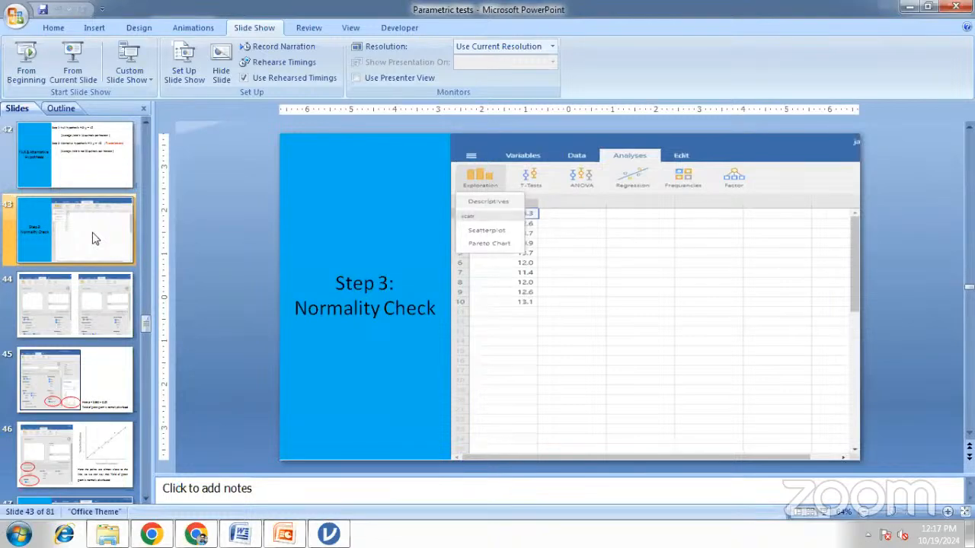
Switch back to jamovi and run Descriptives on Yield with the Shapiro-Wilk normality test included.
key(alt+Tab)
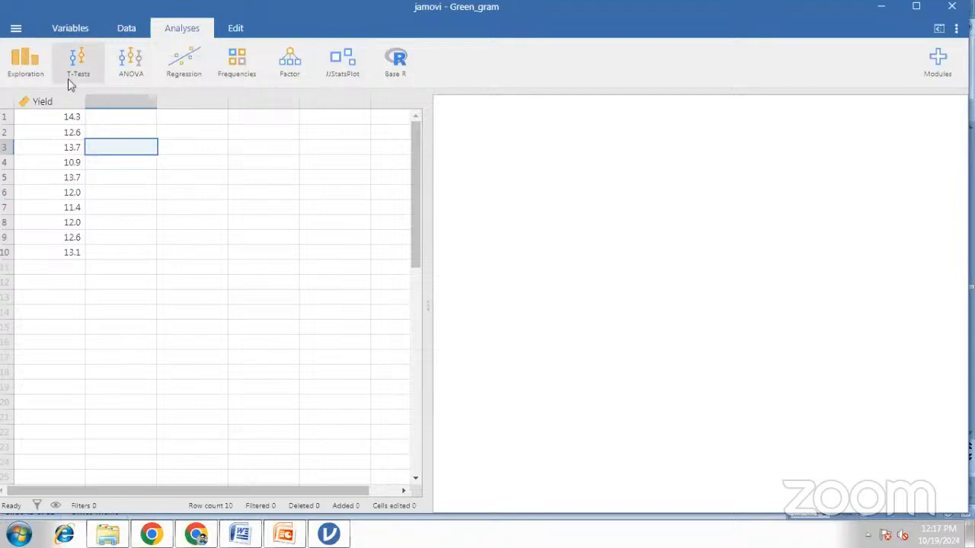
click(38, 68)
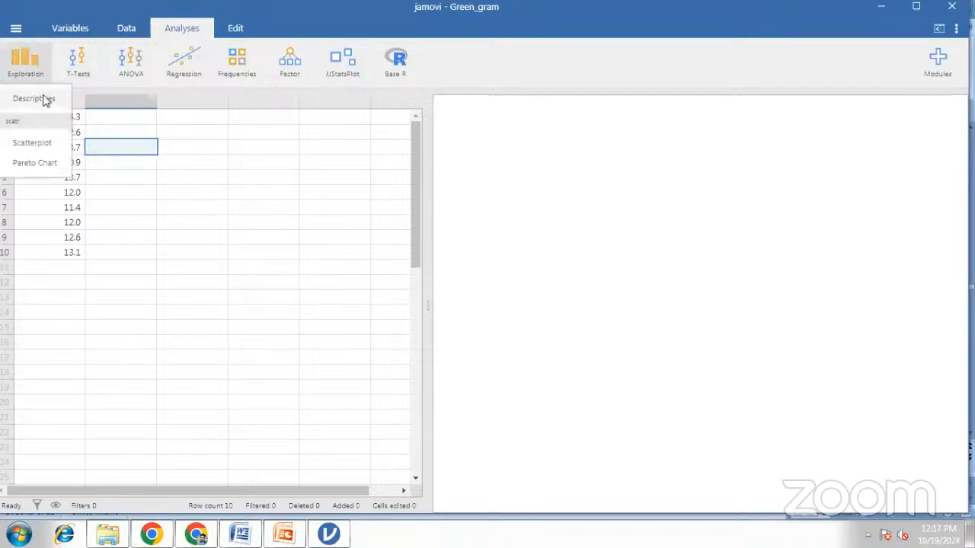
click(34, 98)
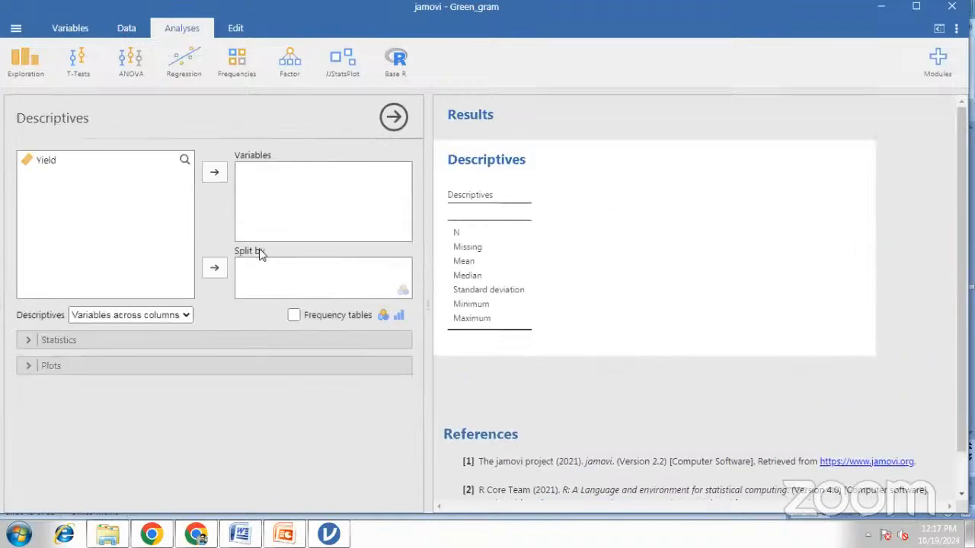
click(51, 167)
click(214, 172)
click(165, 337)
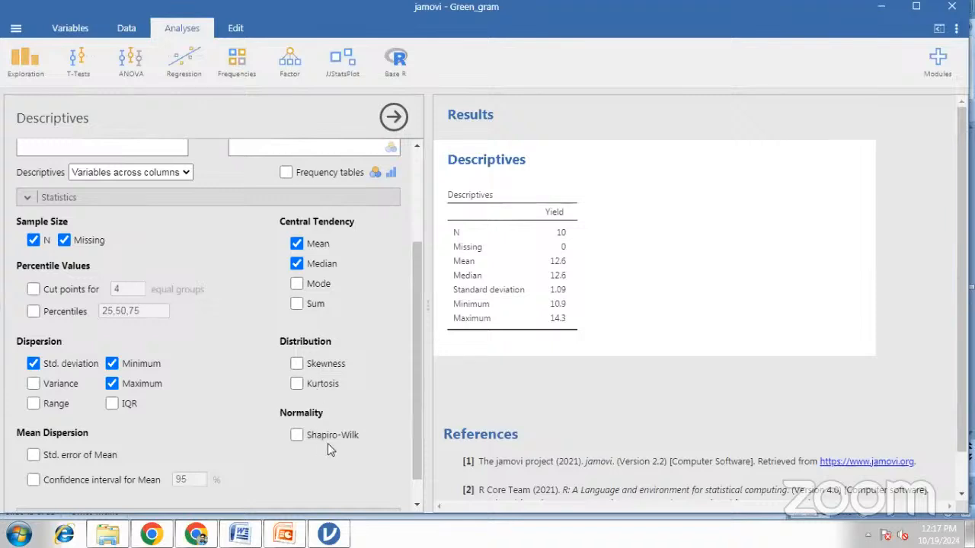
click(301, 437)
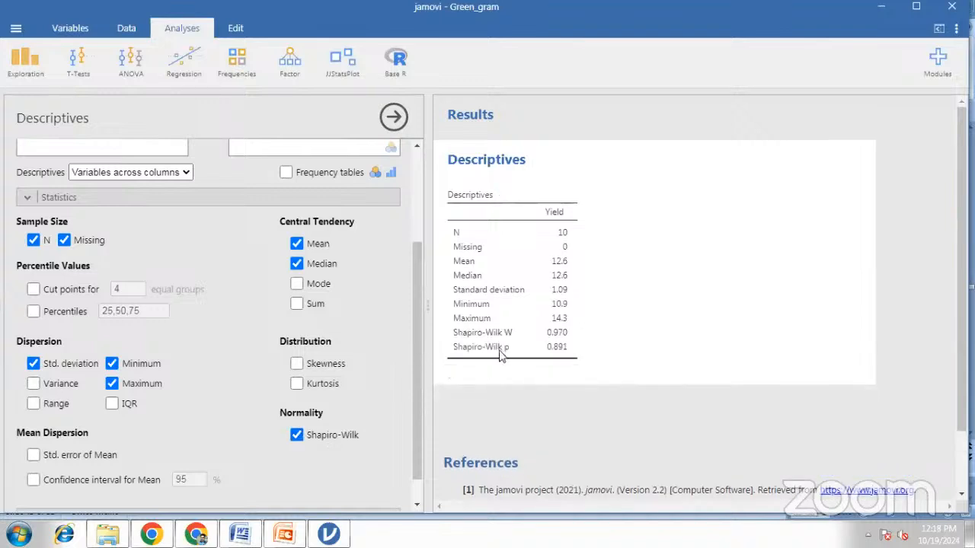
click(296, 436)
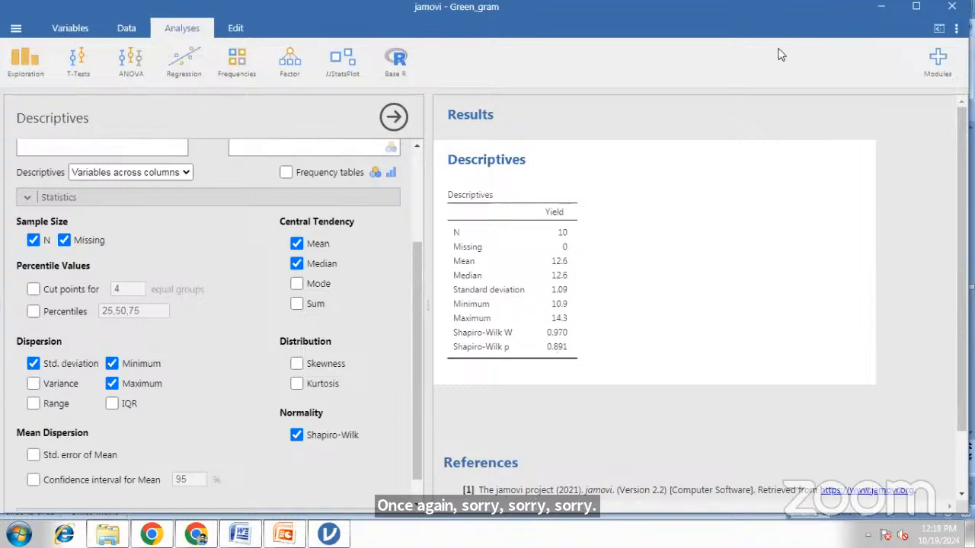
Go back to the data sheet to review the Yield values.
click(15, 29)
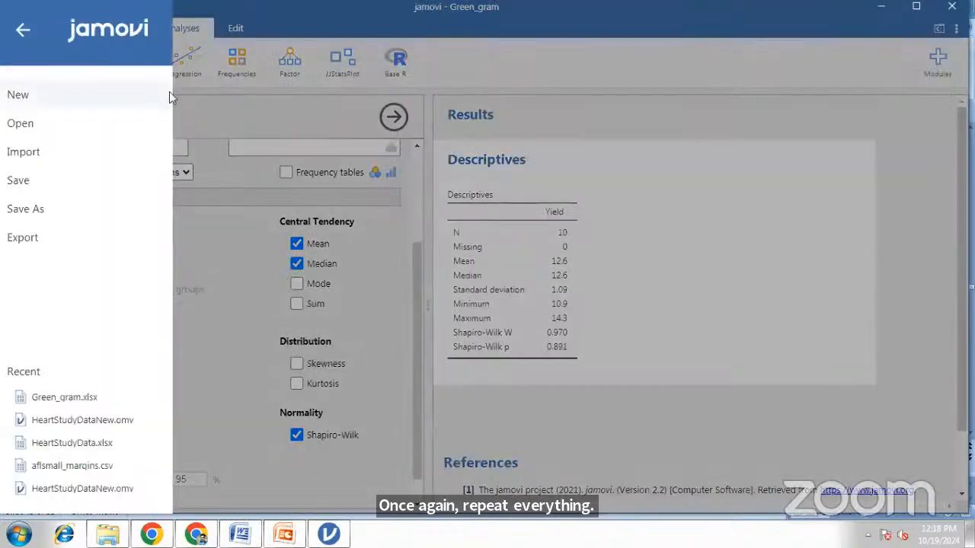
click(390, 106)
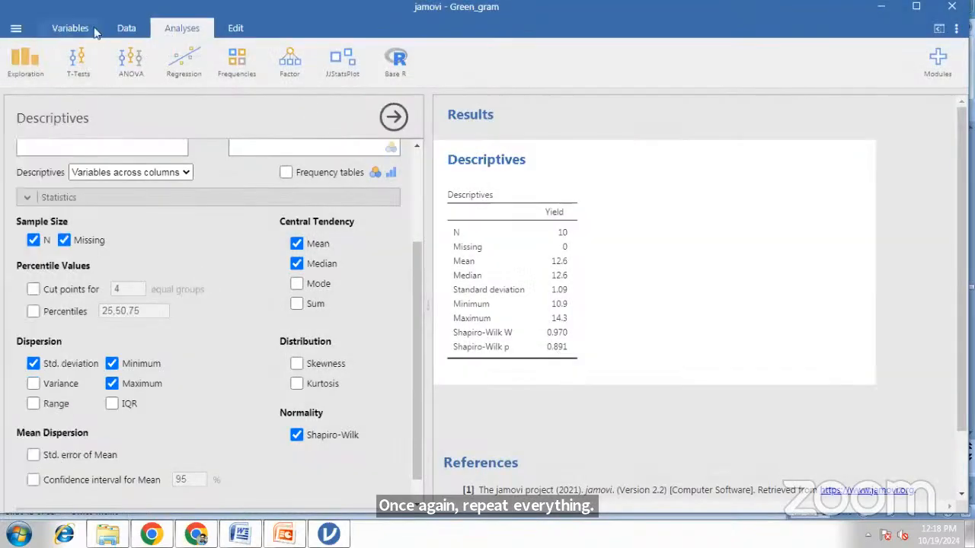
click(128, 29)
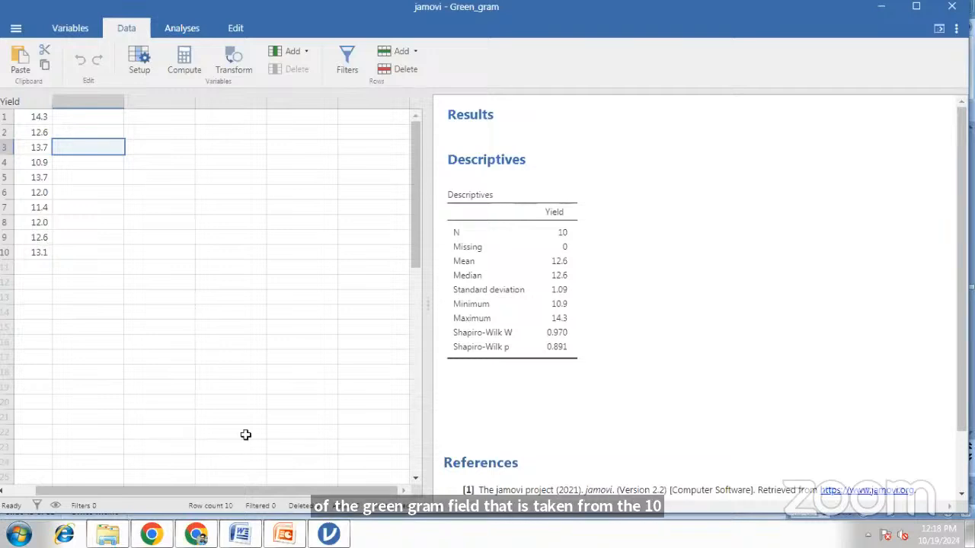
Switch to PowerPoint and review the null and alternative hypothesis slide through the Descriptives setup slide.
click(288, 536)
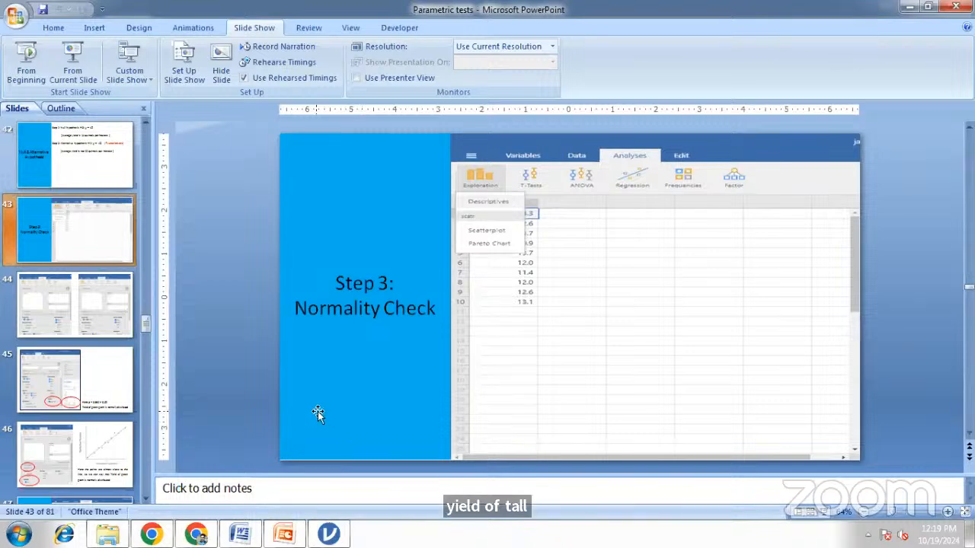
click(107, 181)
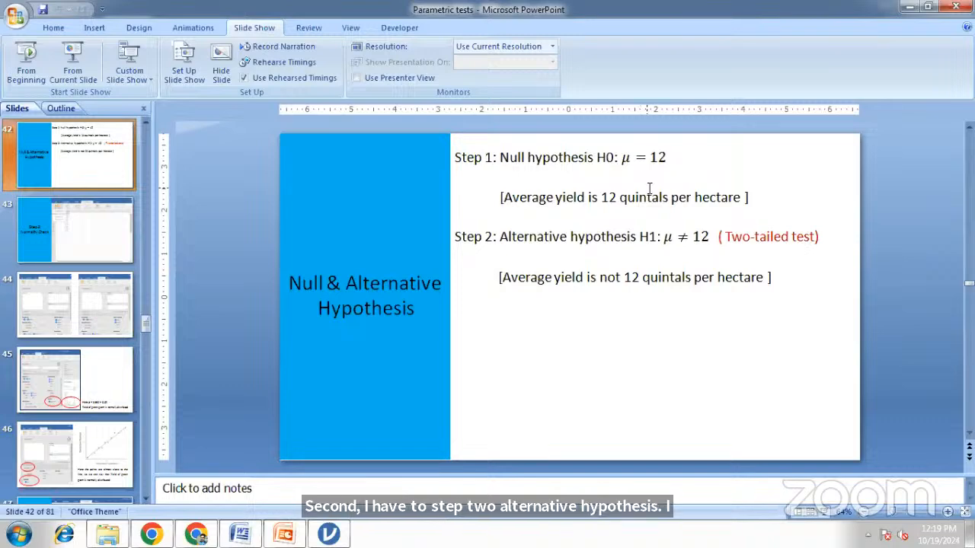
scroll(648, 189, down, 1)
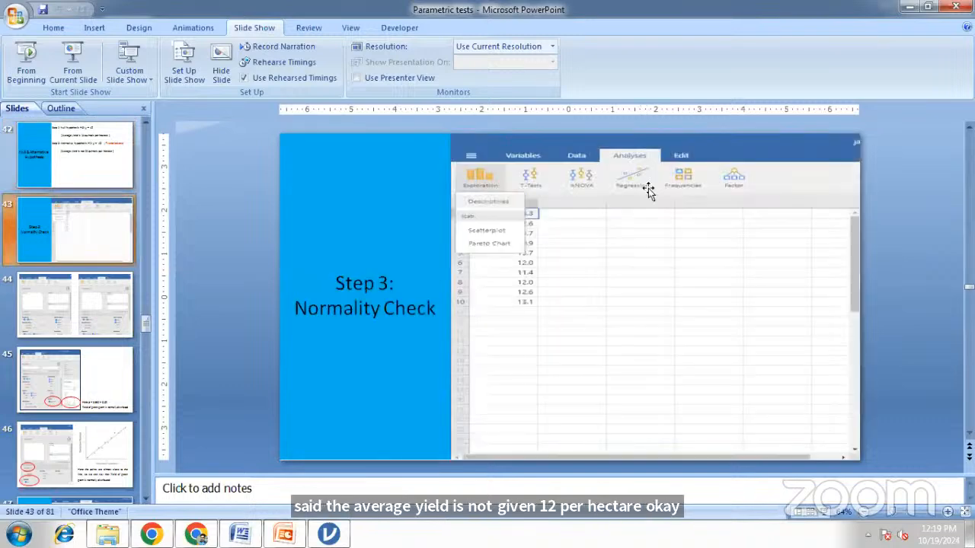
scroll(648, 189, down, 1)
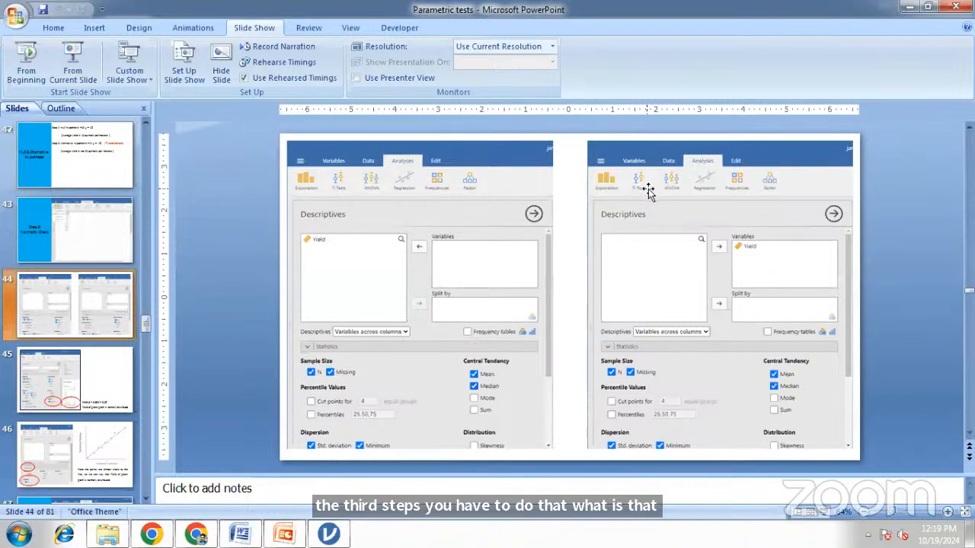
Switch to jamovi and start a new Descriptives analysis with the mode and sum statistics included.
click(328, 533)
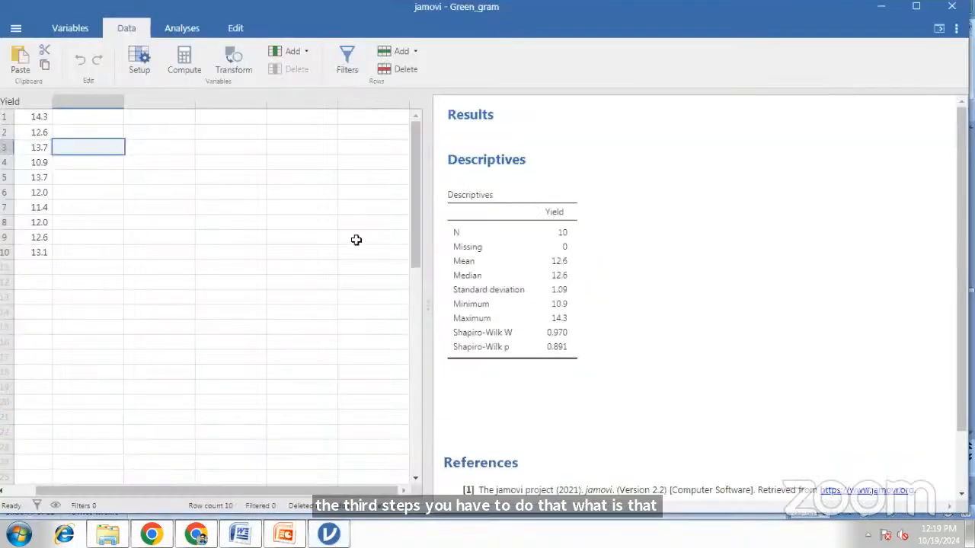
click(182, 28)
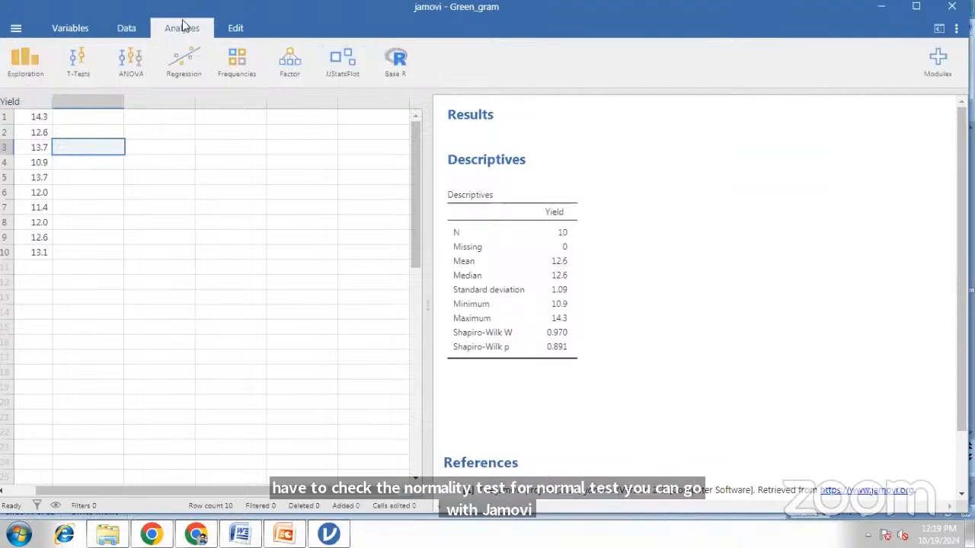
click(29, 61)
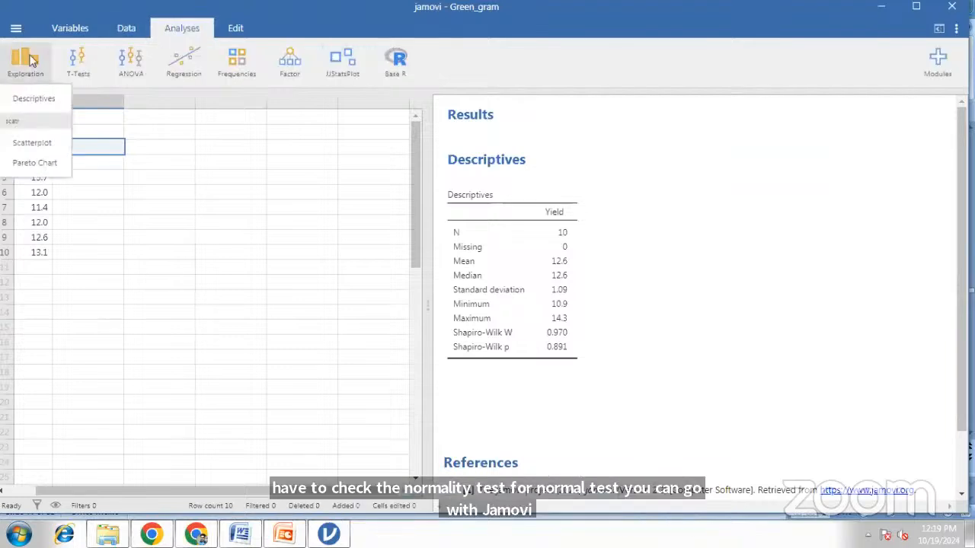
click(33, 99)
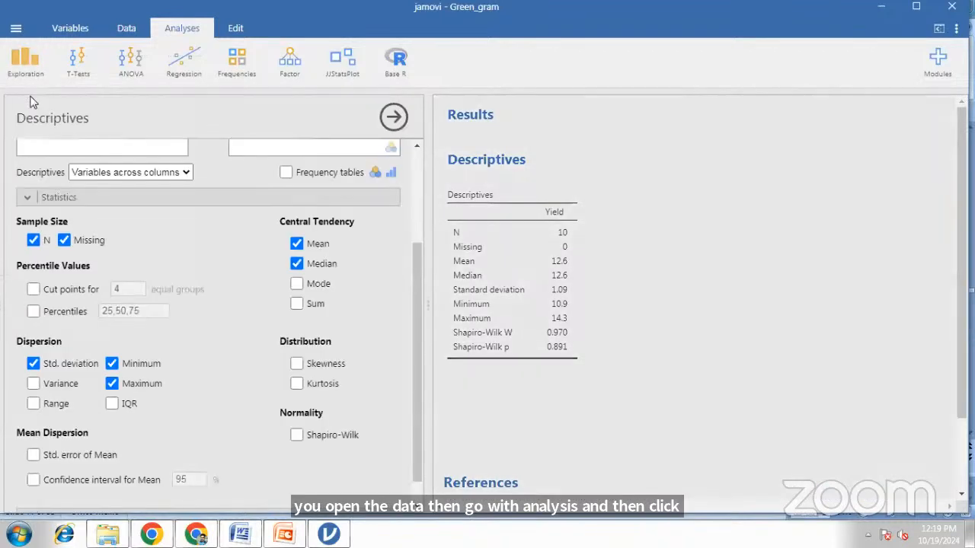
click(297, 283)
click(299, 304)
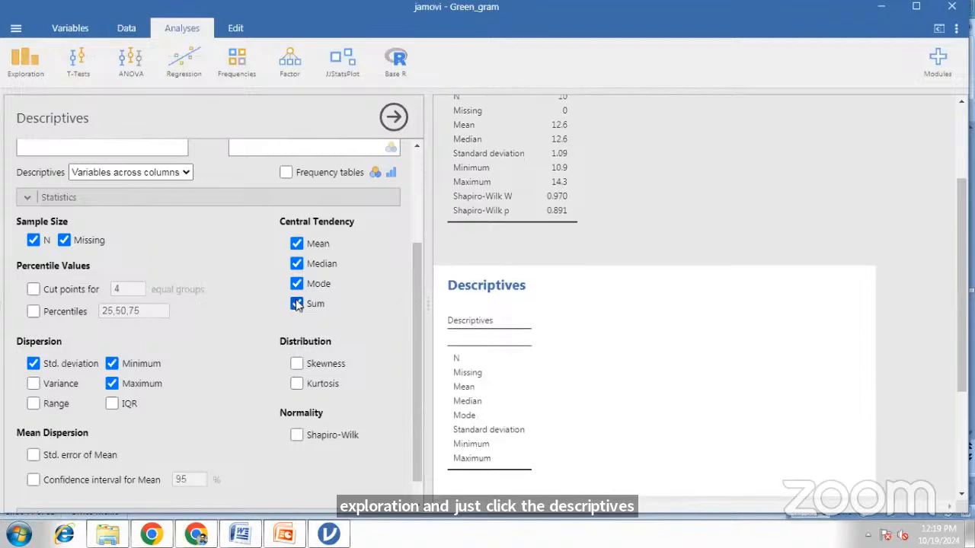
Assign Yield as the variable of the new Descriptives analysis.
scroll(757, 264, up, 2)
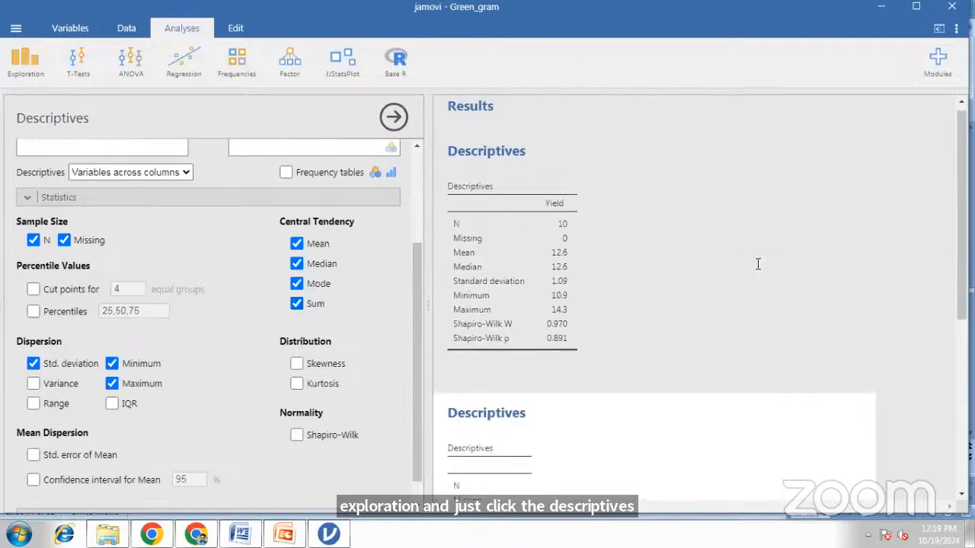
scroll(237, 198, up, 3)
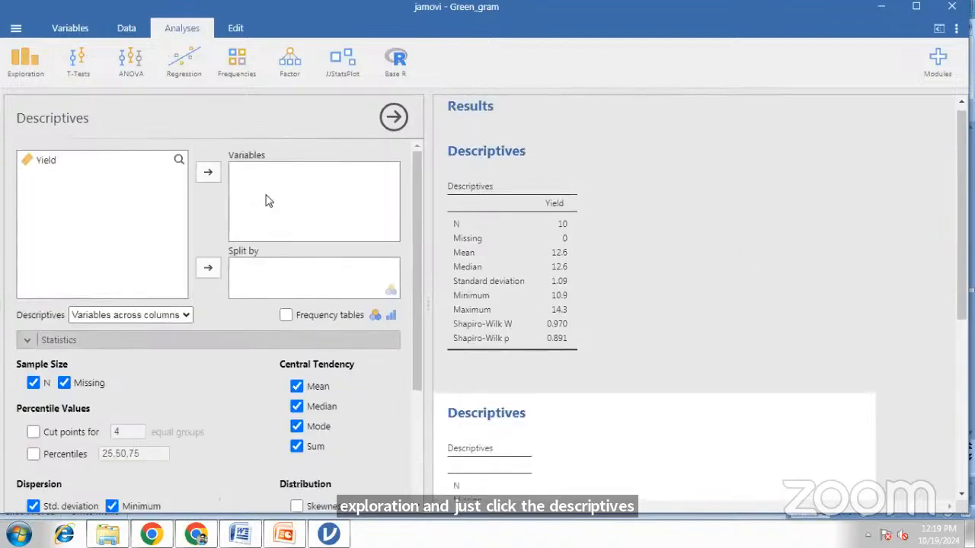
click(42, 161)
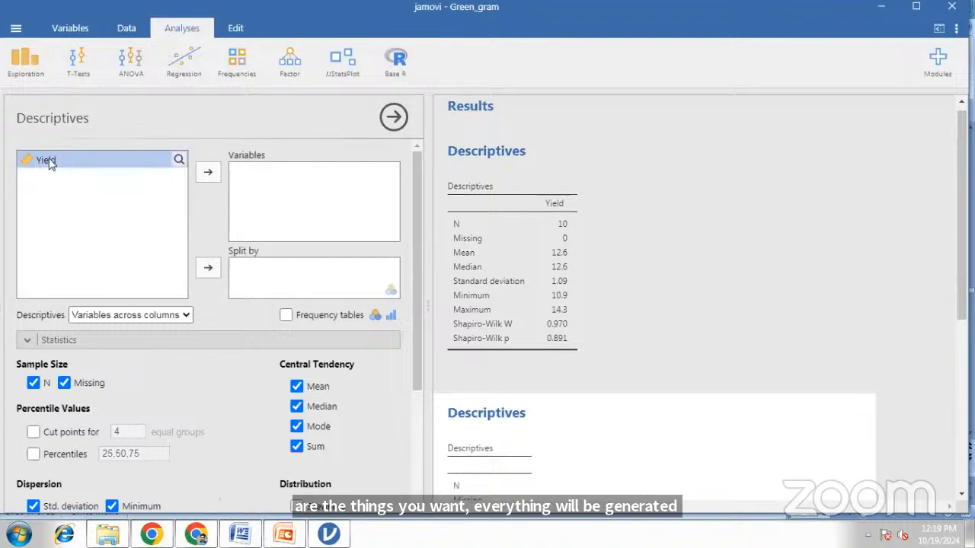
click(208, 174)
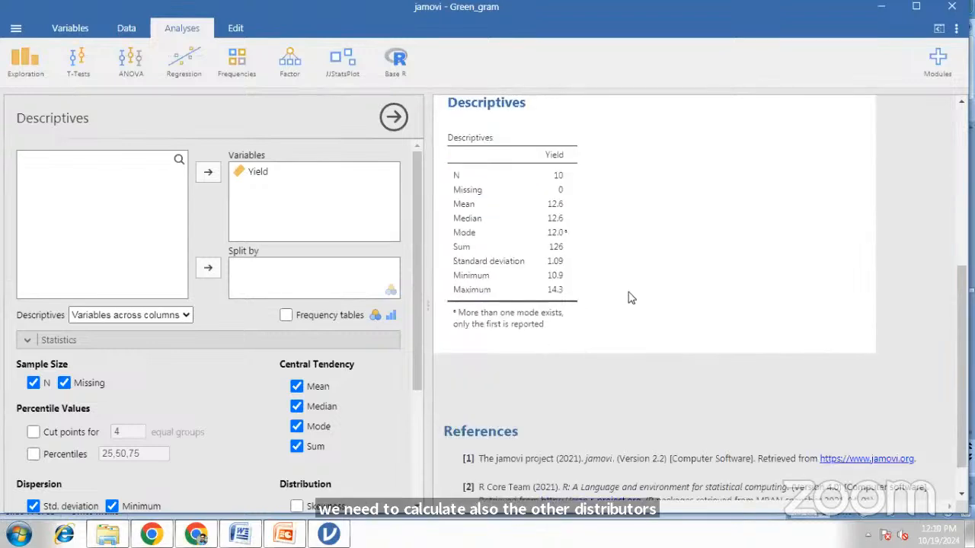
Add the Shapiro-Wilk normality test and a Q-Q plot to the Yield descriptives.
scroll(335, 323, down, 3)
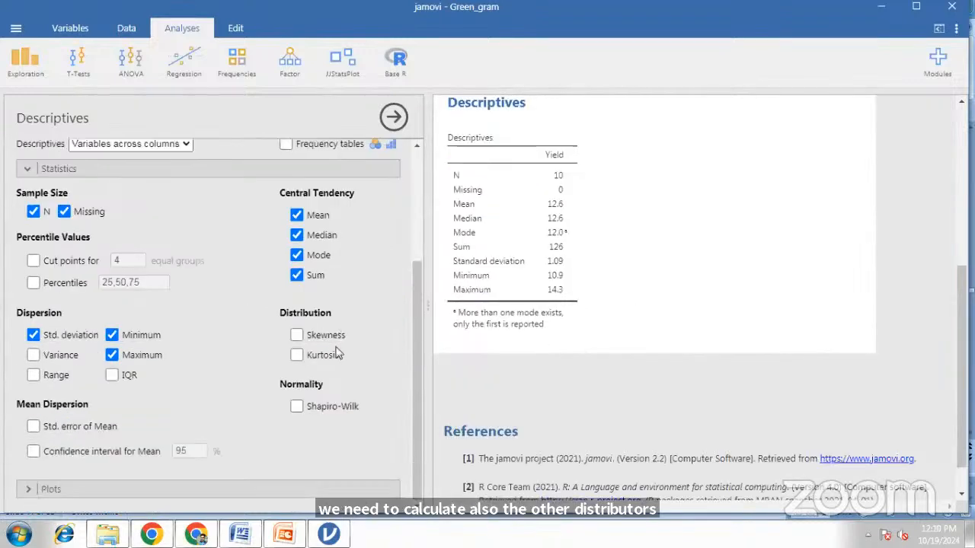
click(297, 407)
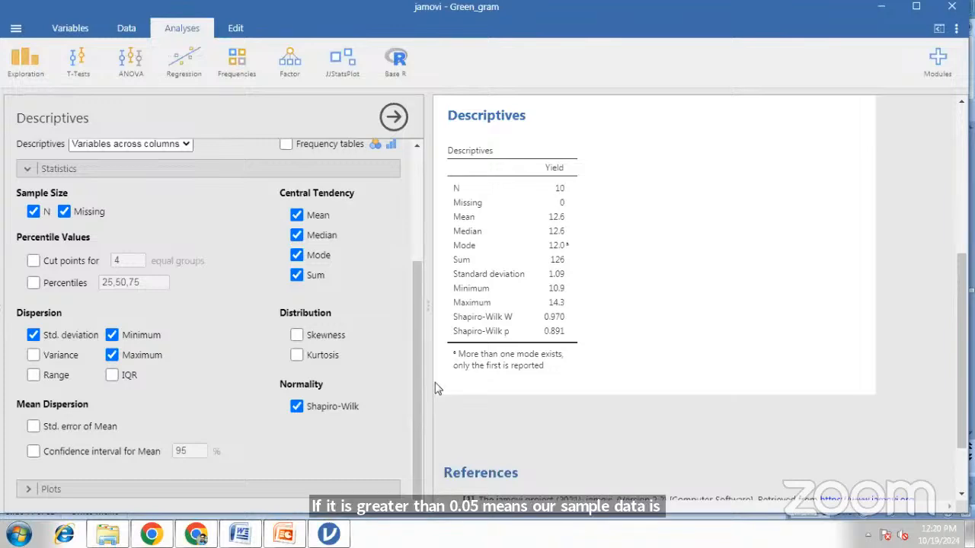
scroll(525, 309, down, 2)
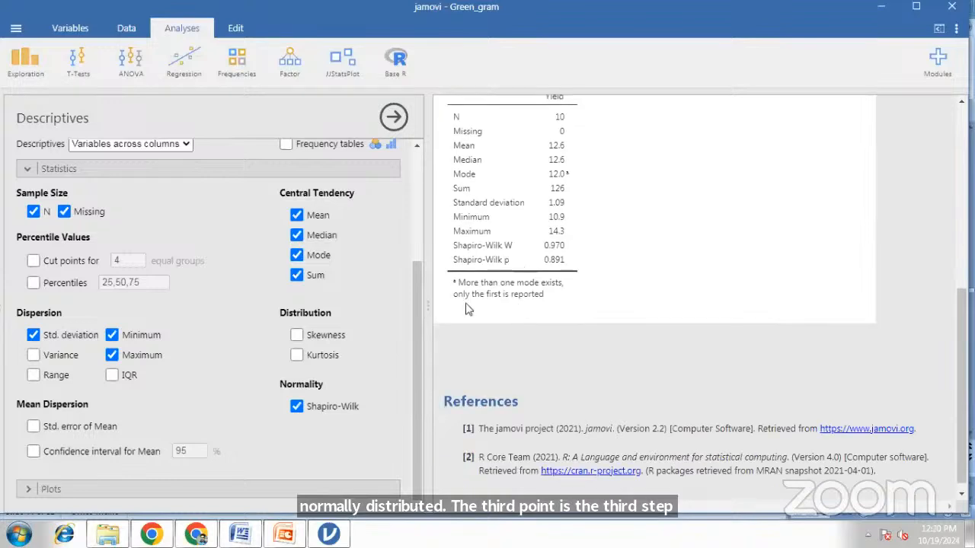
click(113, 493)
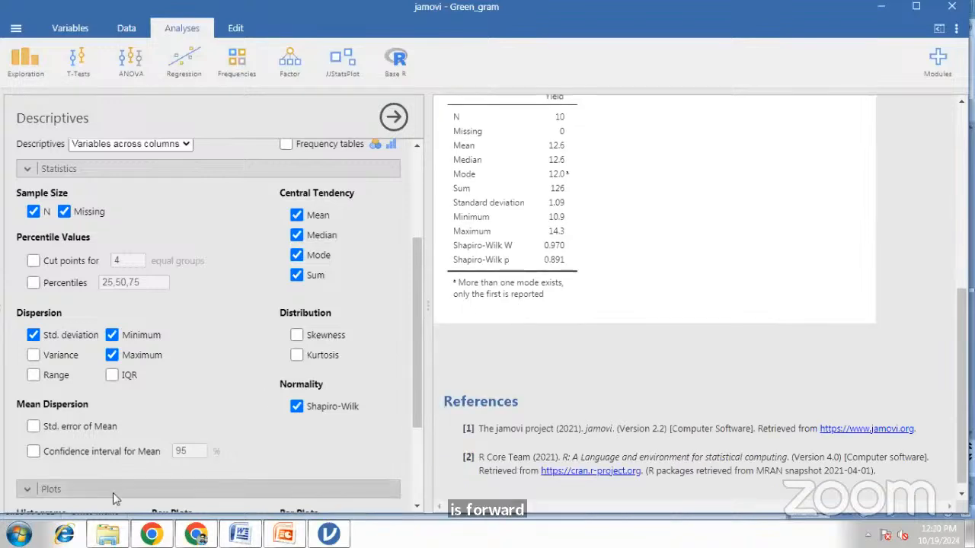
click(33, 465)
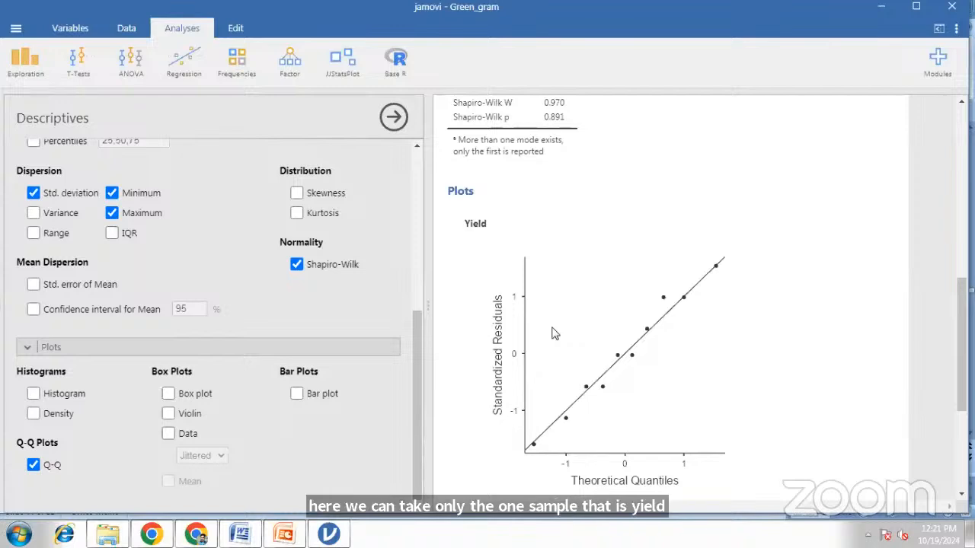
Start a One Sample T-Test with Yield as the dependent variable.
click(78, 76)
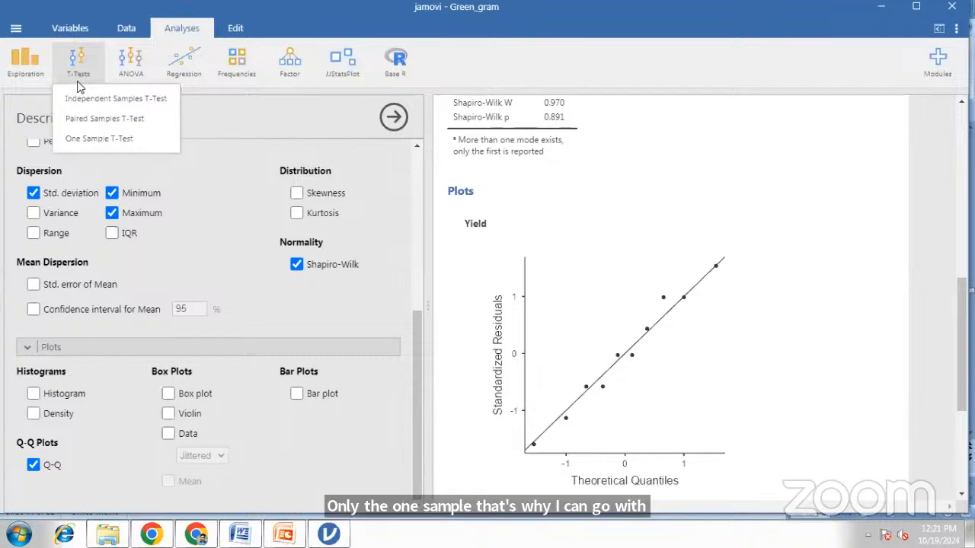
click(105, 144)
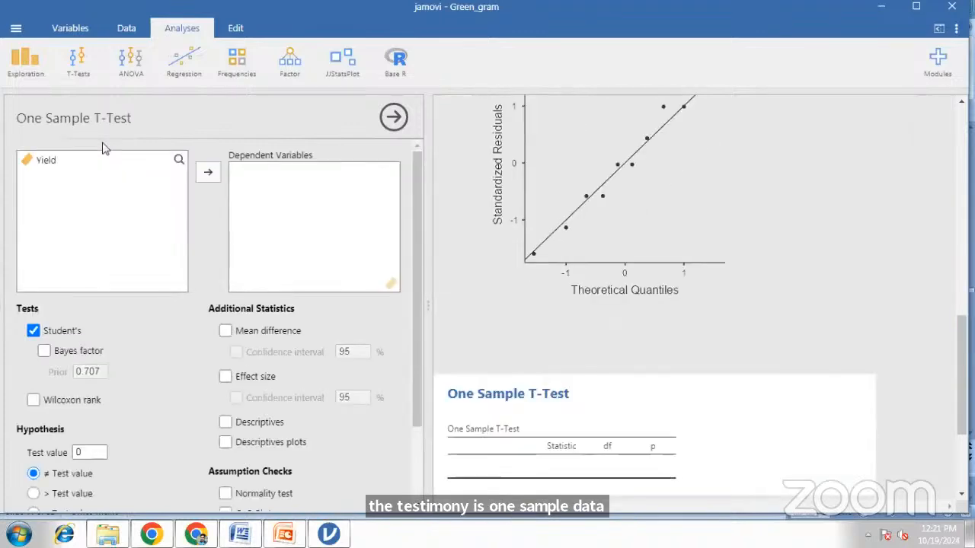
click(45, 163)
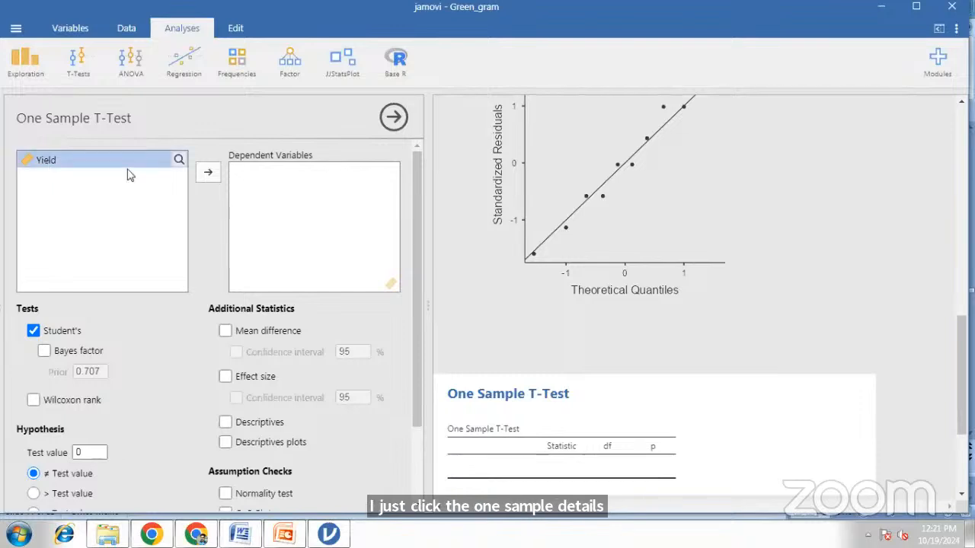
click(208, 172)
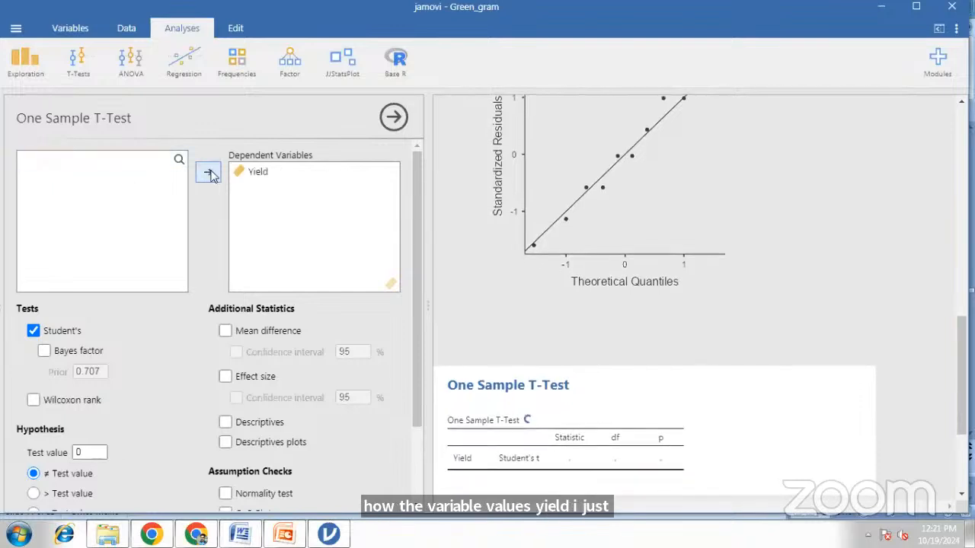
Set the hypothesis test value of the one-sample t-test to 12.
scroll(330, 223, down, 1)
scroll(331, 223, down, 1)
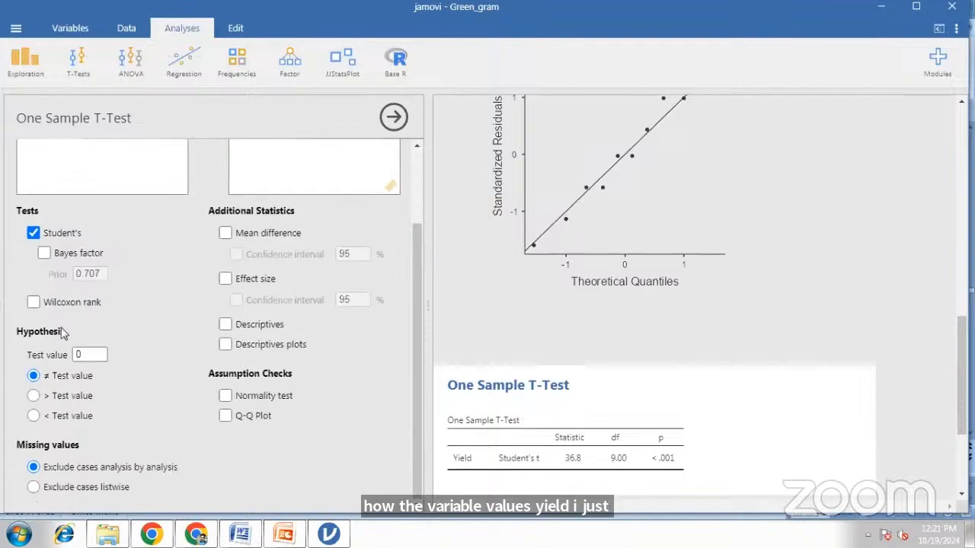
click(89, 354)
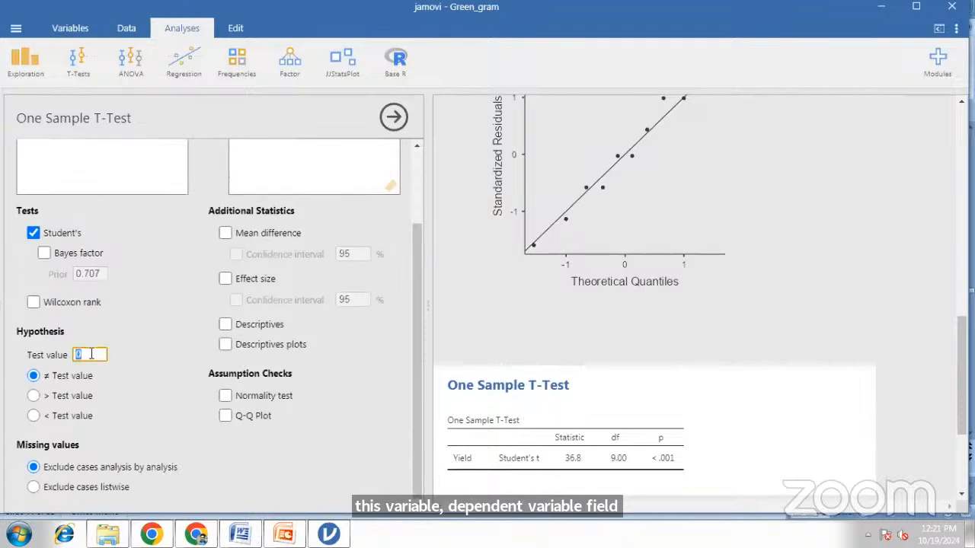
text(1)
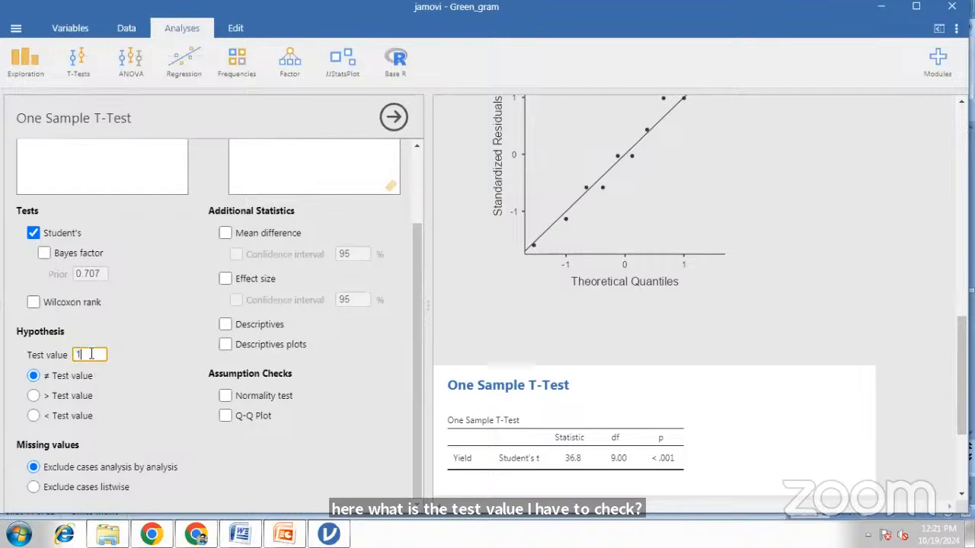
text(2)
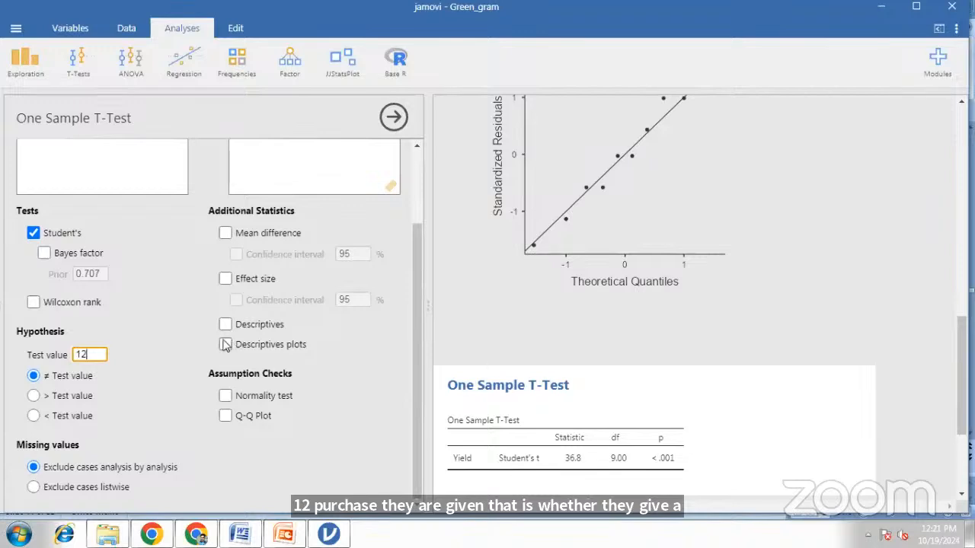
click(160, 336)
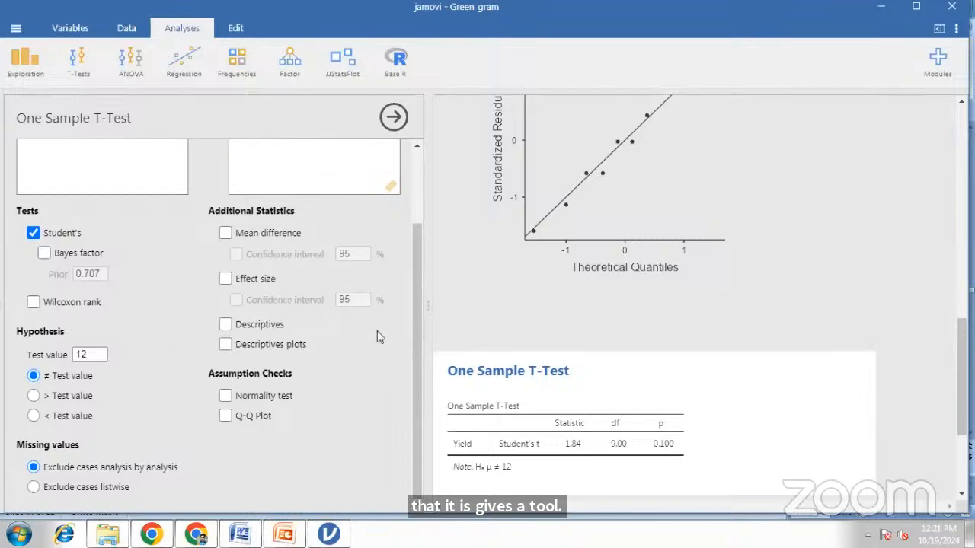
Add the normality test and Q-Q plot assumption checks to the one-sample t-test and review its output.
click(224, 397)
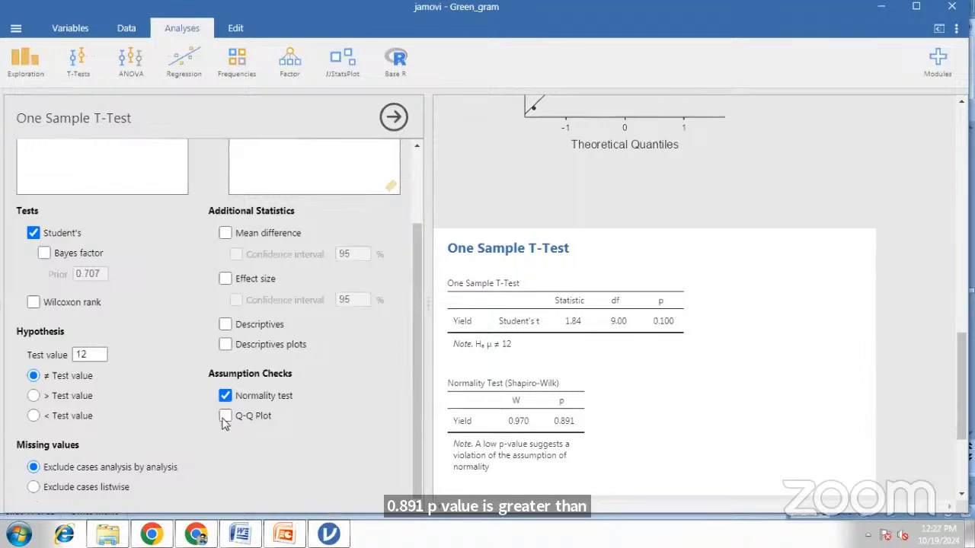
click(224, 417)
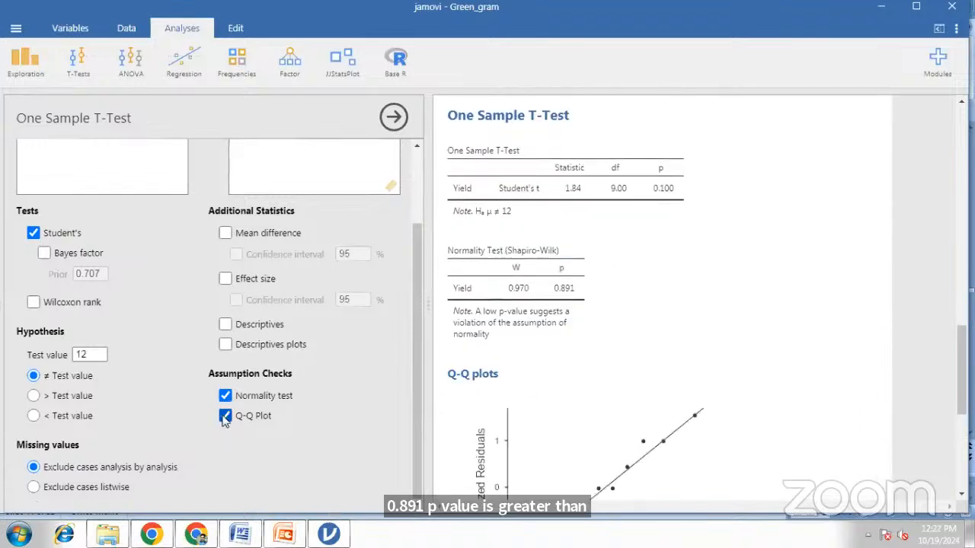
scroll(630, 376, down, 2)
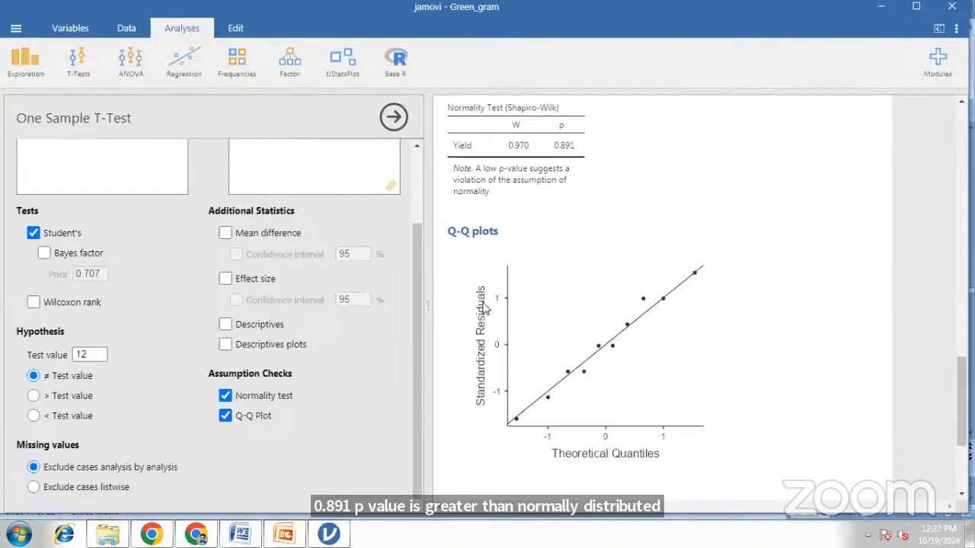
scroll(572, 251, up, 3)
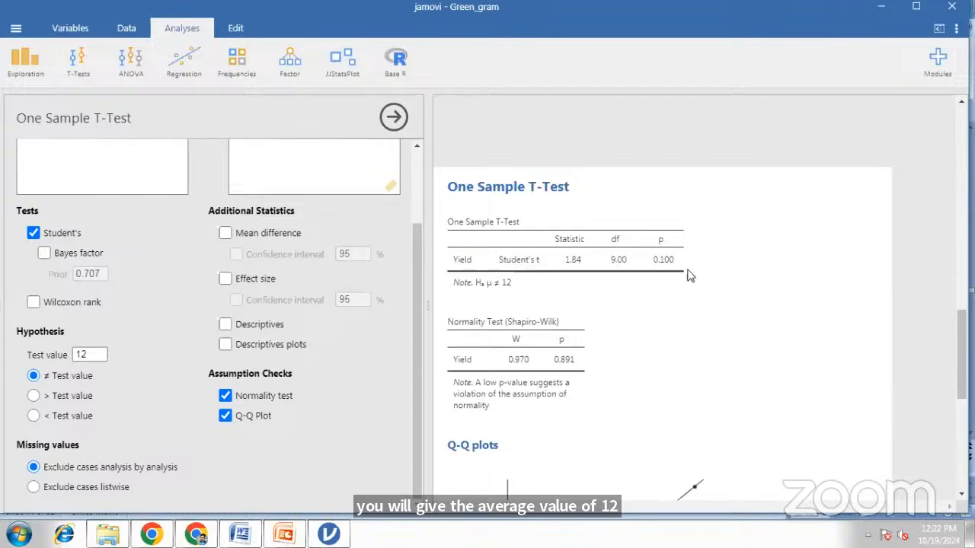
scroll(690, 318, down, 3)
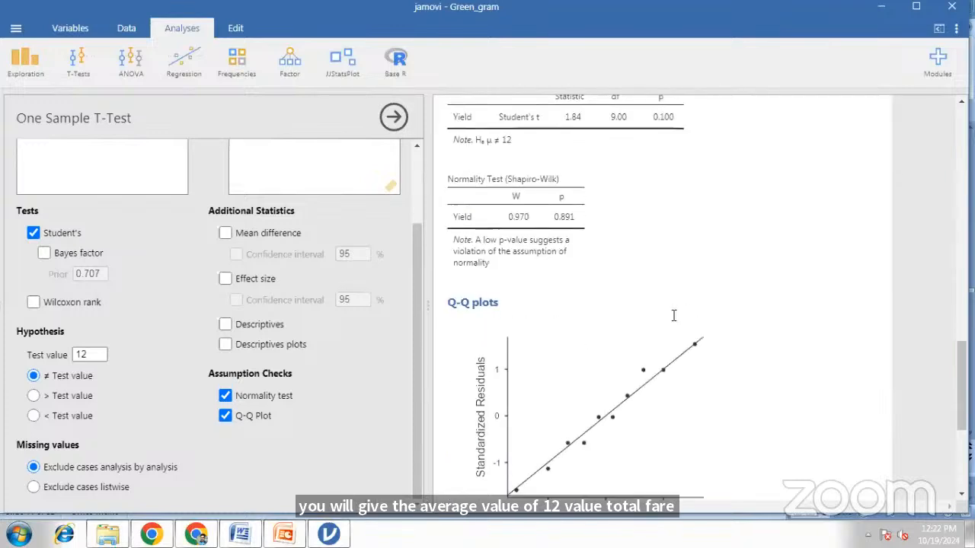
scroll(631, 243, up, 3)
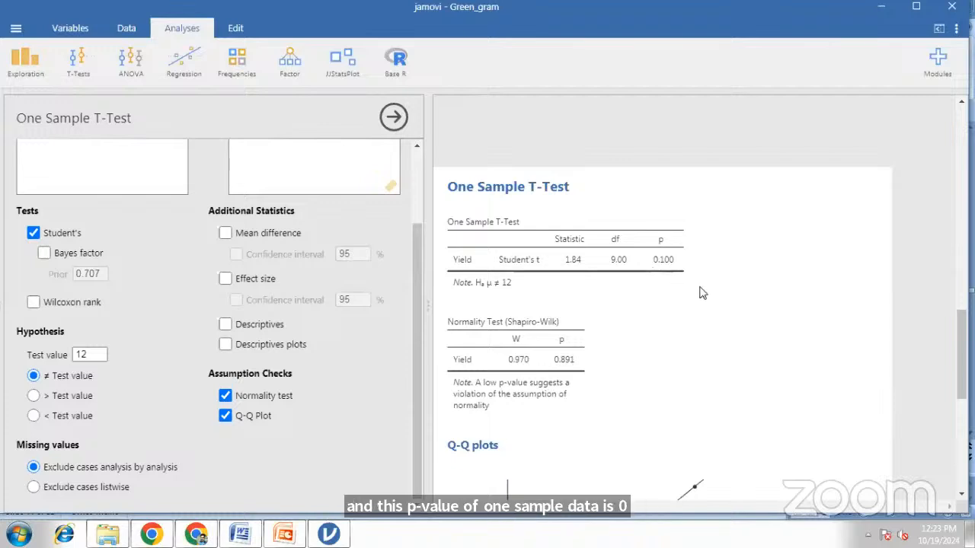
scroll(728, 261, down, 1)
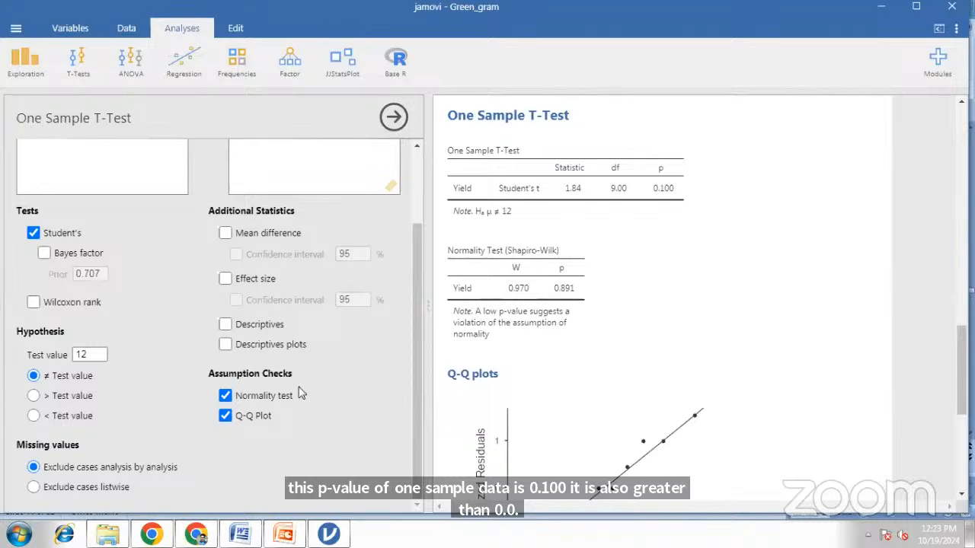
Switch to PowerPoint and review the slides from the Shapiro-Wilk and Q-Q plot checks through the One Sample T-Test setup.
click(285, 535)
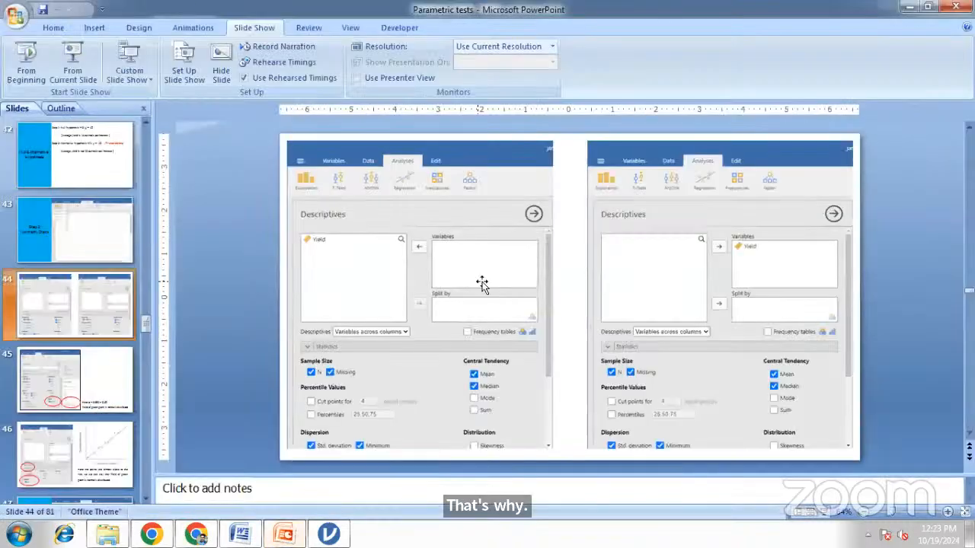
scroll(335, 294, down, 1)
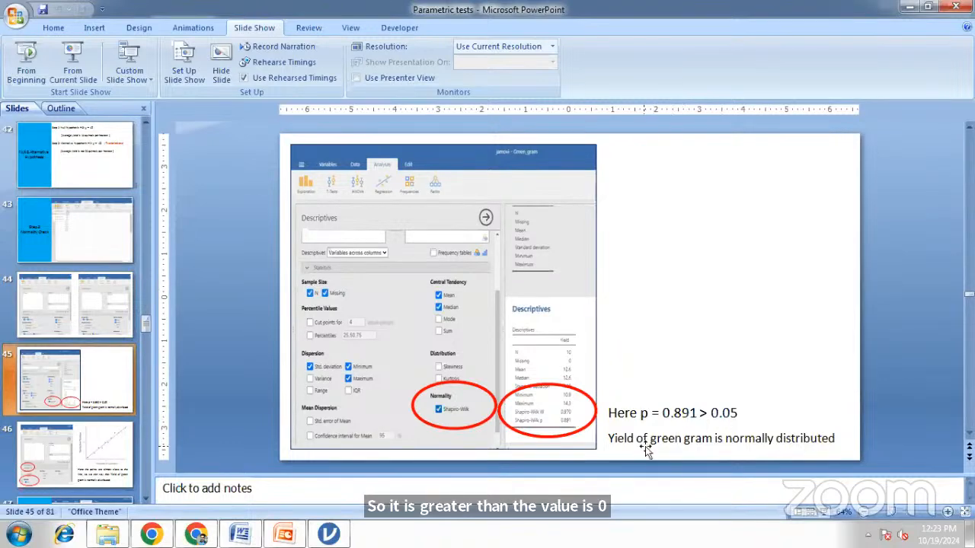
scroll(758, 441, down, 1)
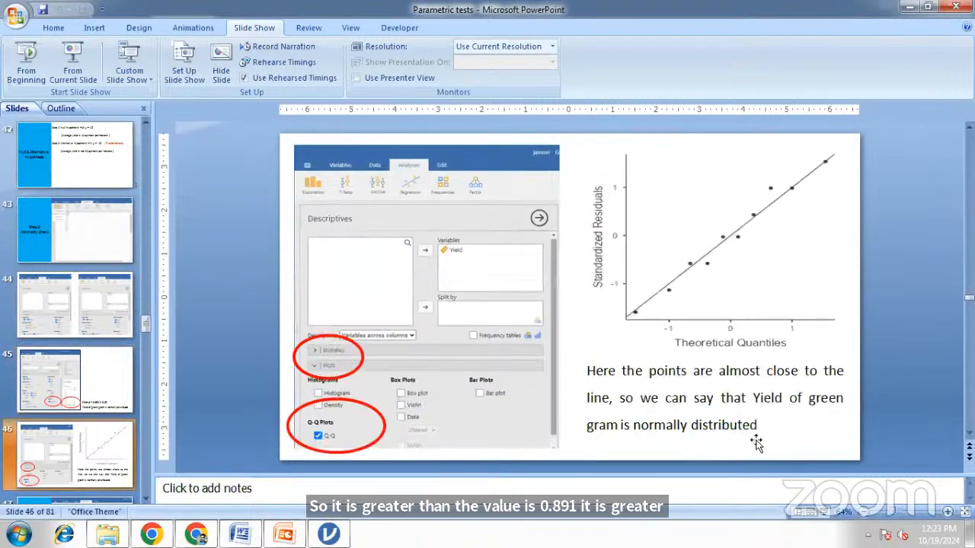
scroll(757, 441, down, 1)
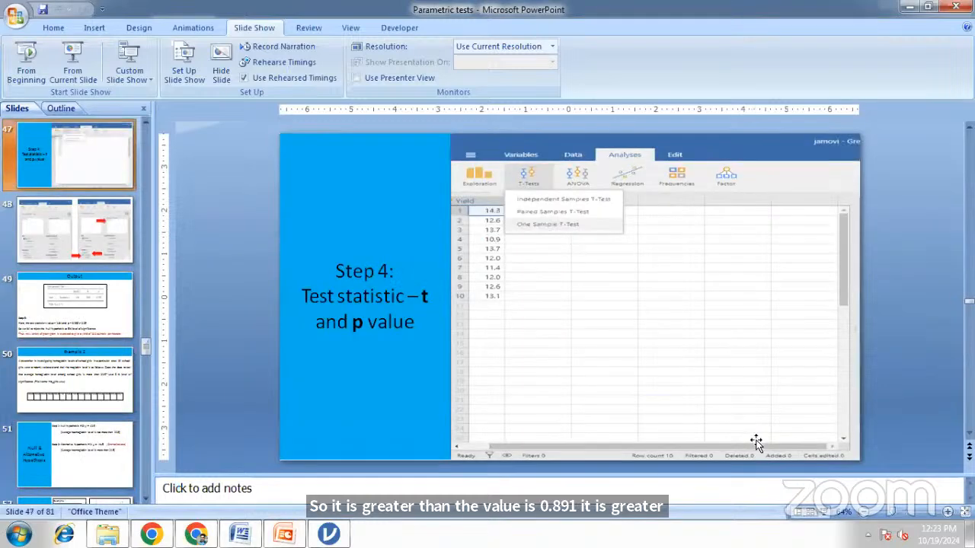
scroll(757, 441, down, 1)
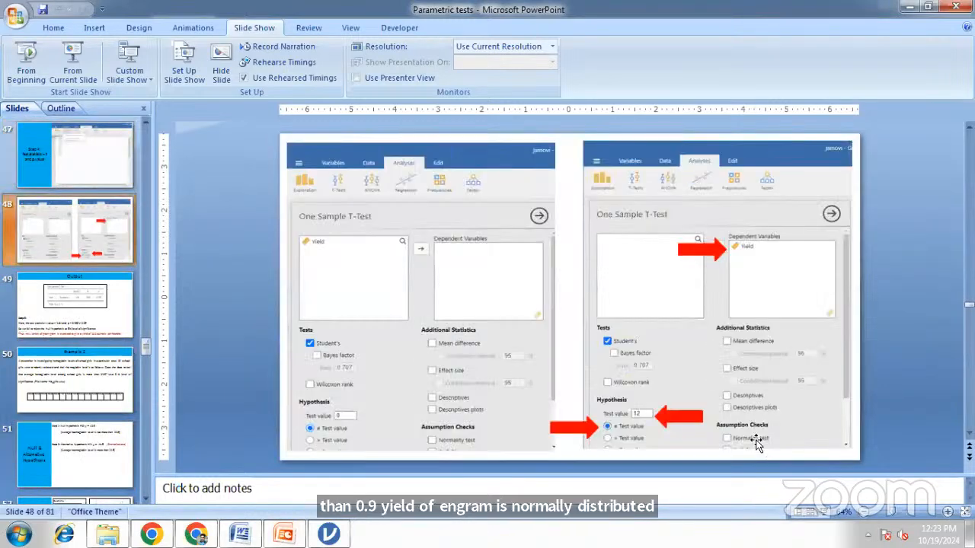
Review the one-sample t-test output slide and the Example 2 slide on the school girls' hemoglobin levels.
scroll(757, 442, down, 1)
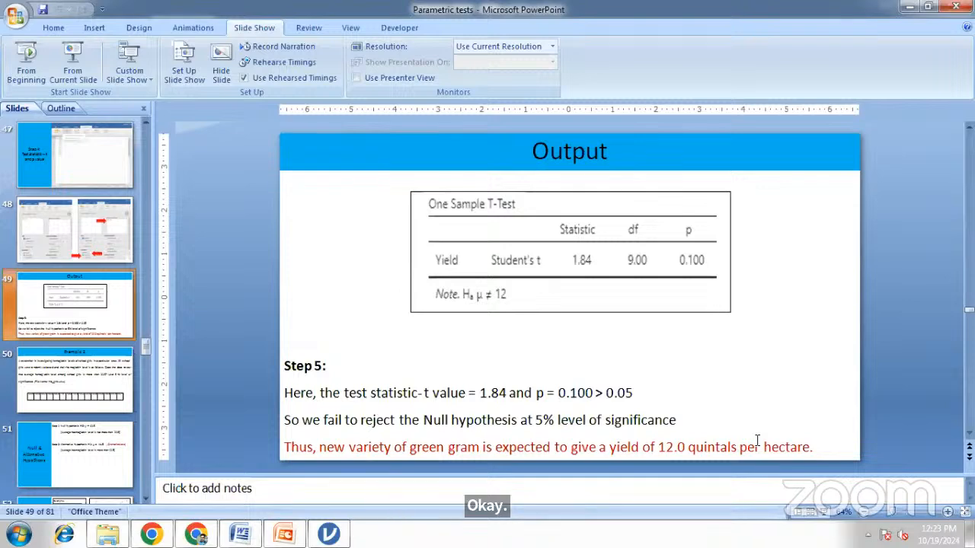
scroll(757, 442, down, 1)
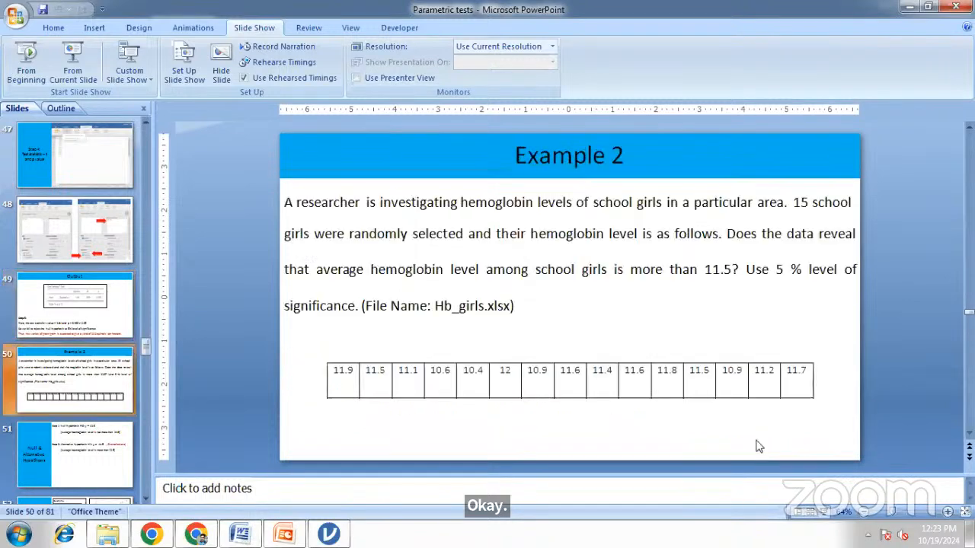
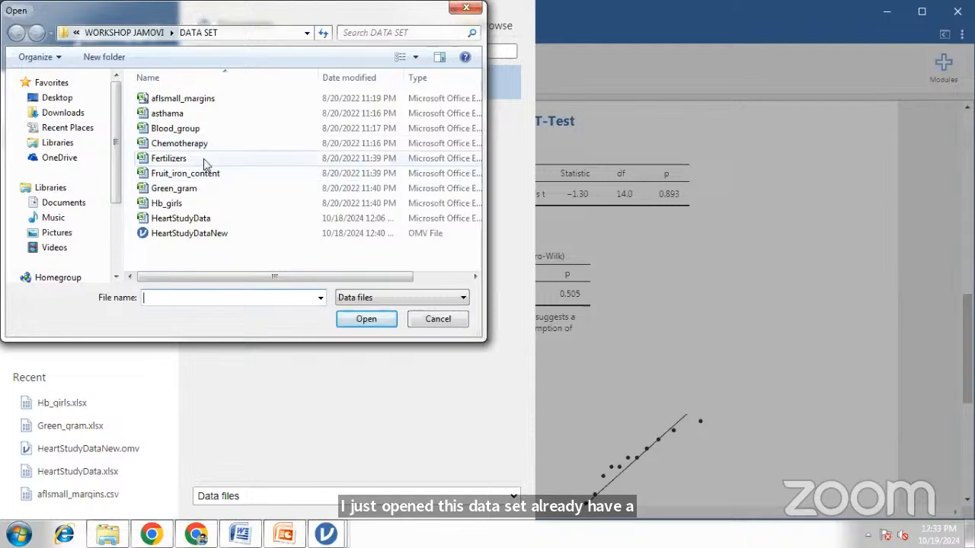
click(364, 319)
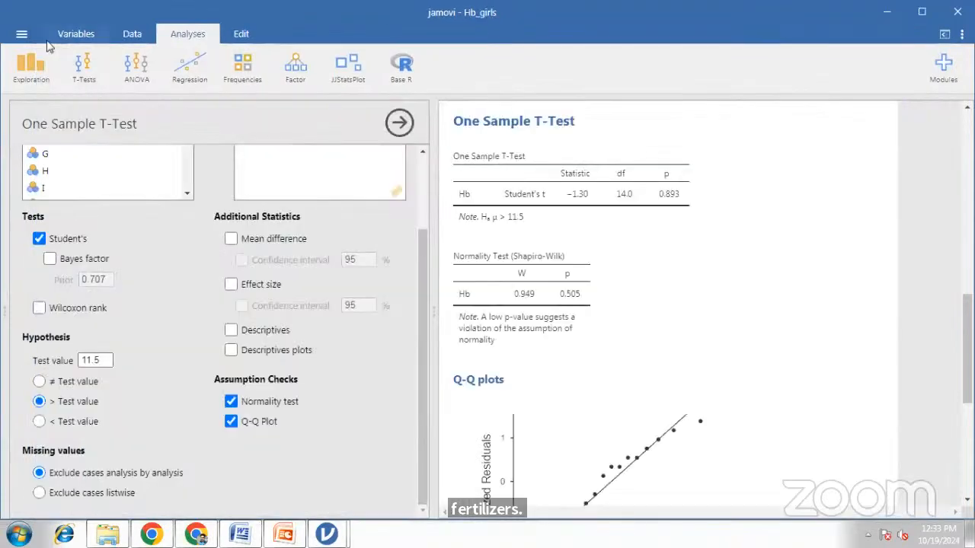
click(21, 33)
click(58, 135)
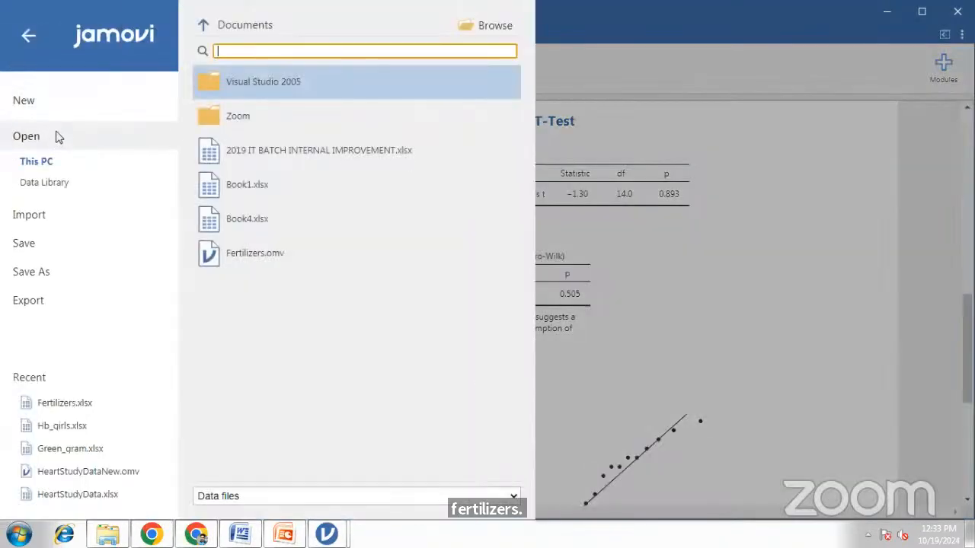
click(495, 35)
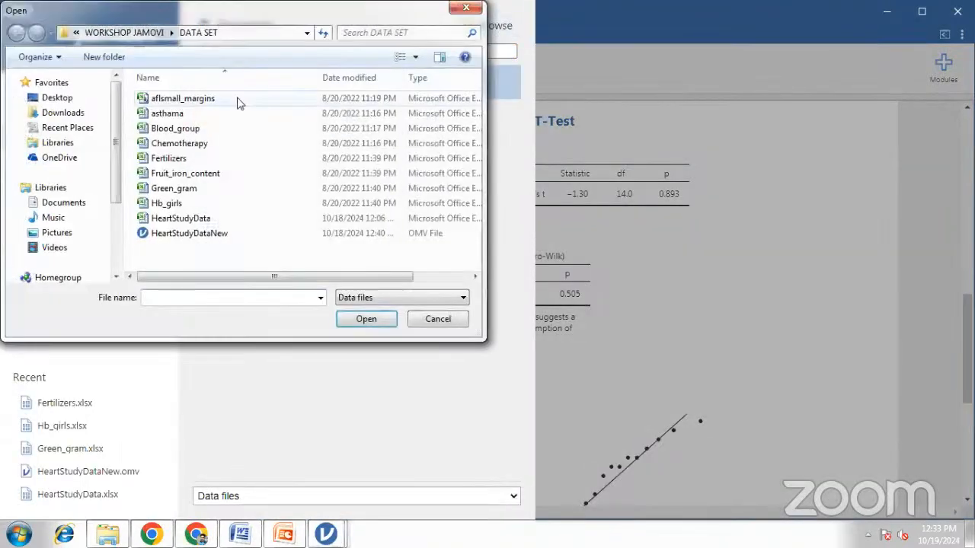
click(189, 178)
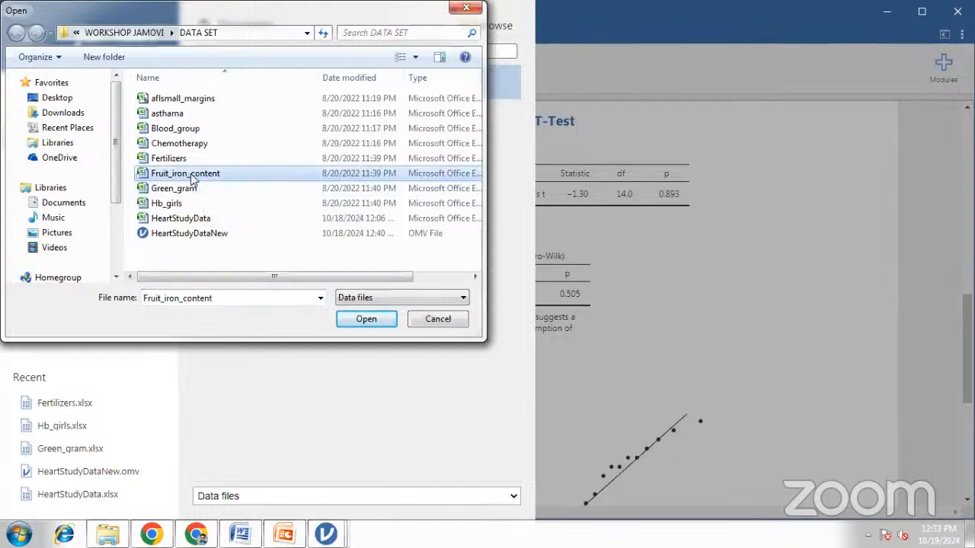
Switch to PowerPoint and go back to the Example 1 slide on the paddy fertilizer trial to check its data file name.
click(275, 538)
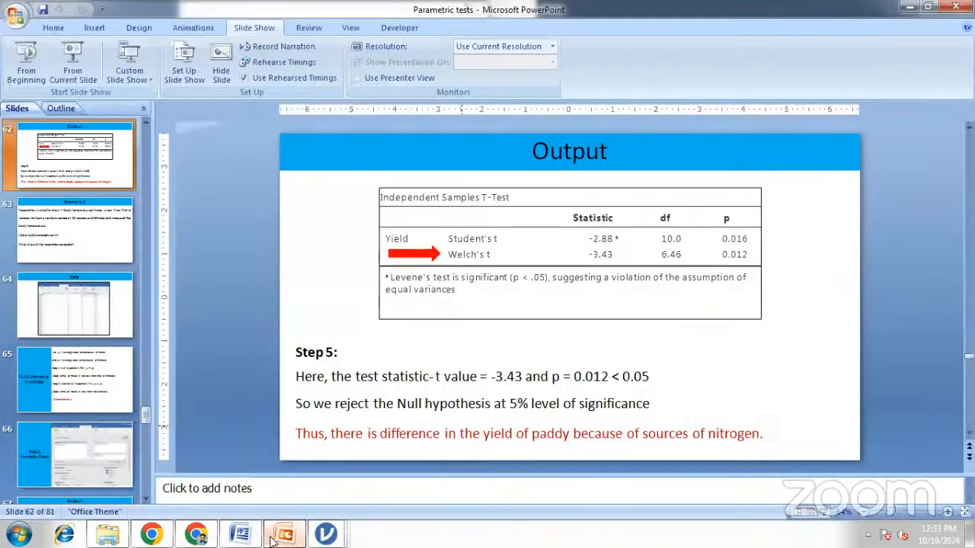
scroll(622, 332, up, 2)
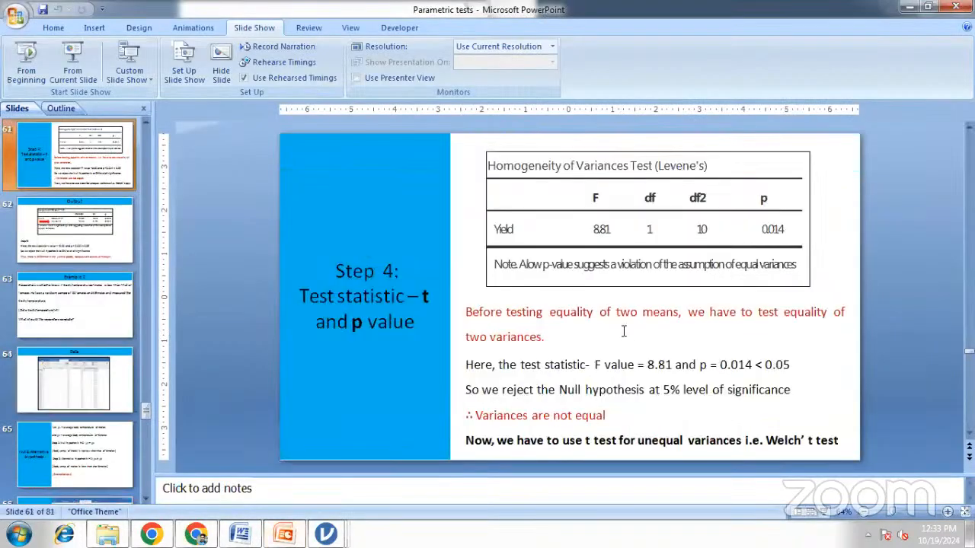
scroll(623, 332, up, 2)
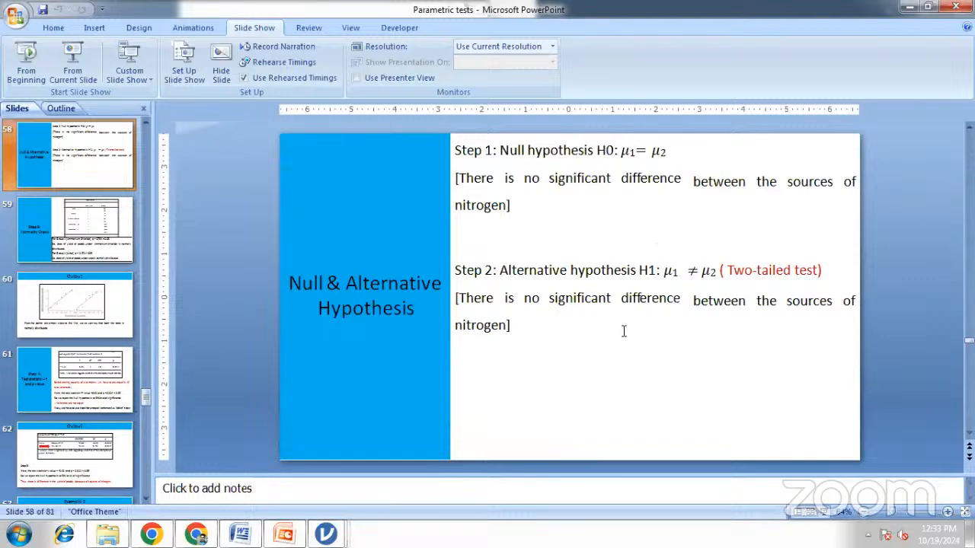
scroll(623, 332, up, 2)
scroll(614, 340, down, 1)
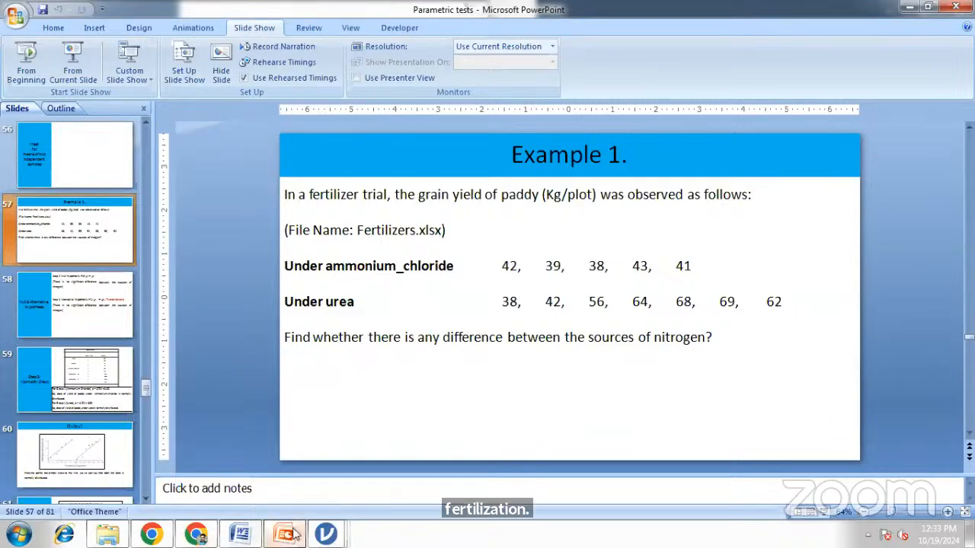
Switch back to the Hb_girls jamovi window, open the Fertilizers data file from the DATA SET folder and examine its Fertilizer column.
mouse_move(339, 537)
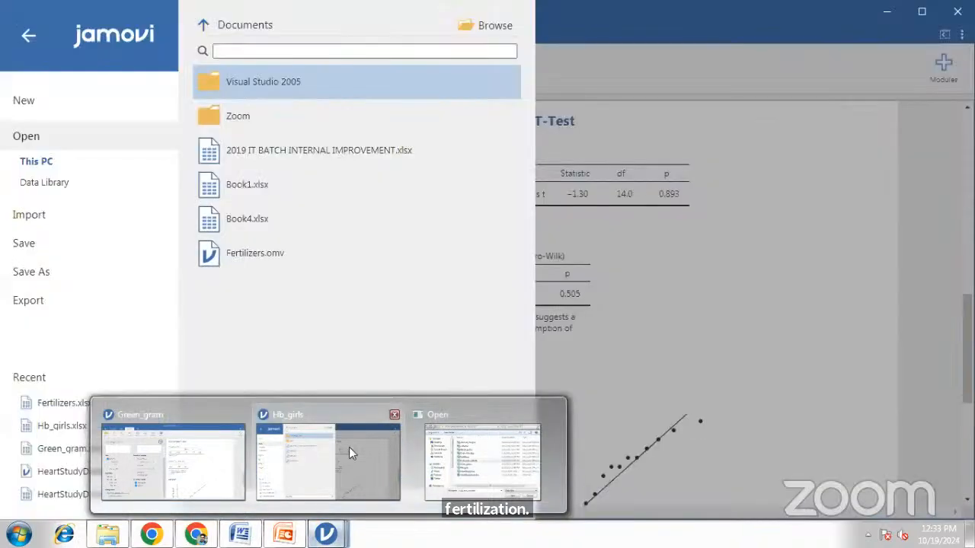
click(349, 449)
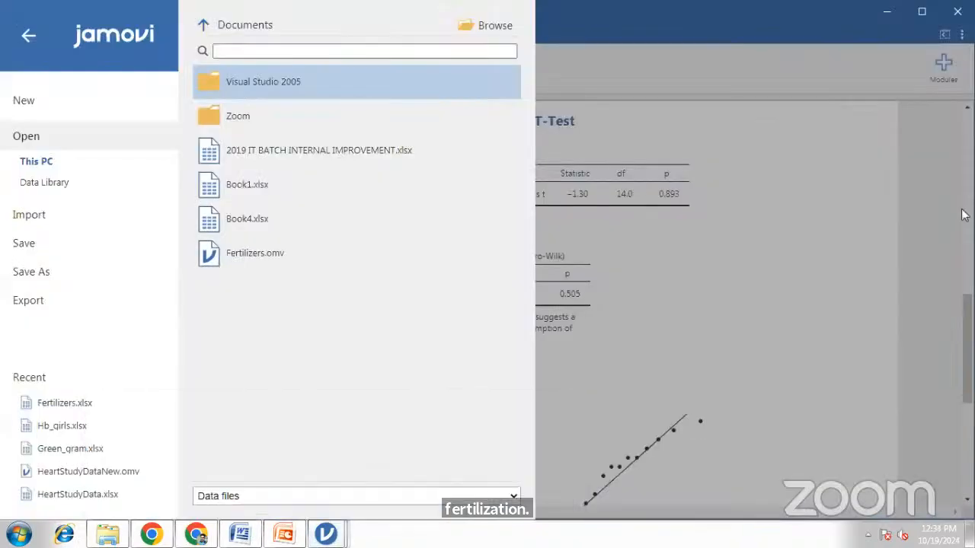
click(499, 27)
click(171, 159)
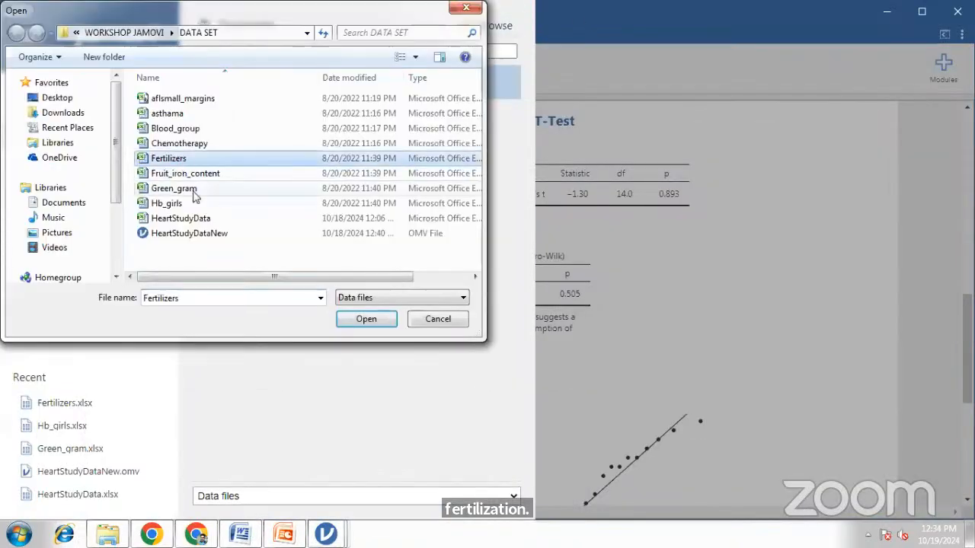
click(388, 320)
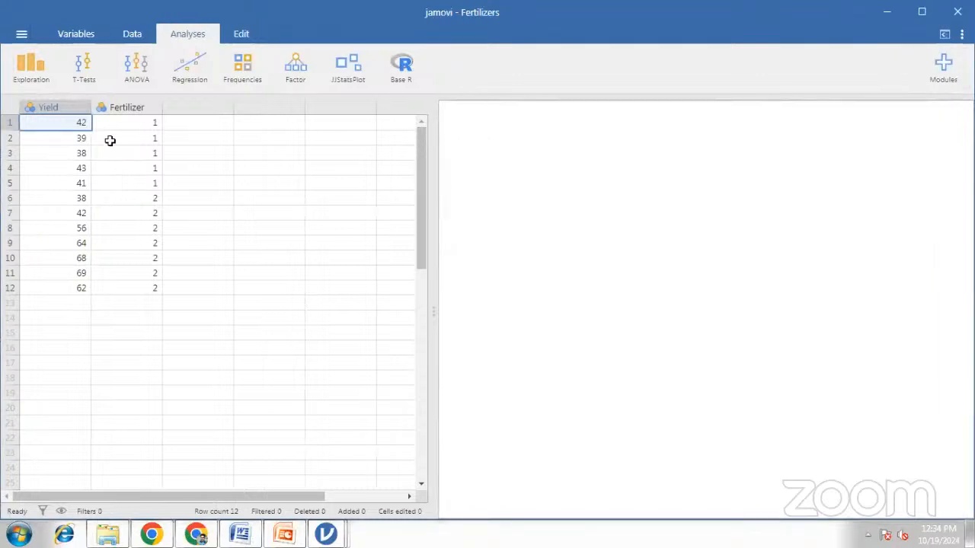
drag(148, 124, 144, 284)
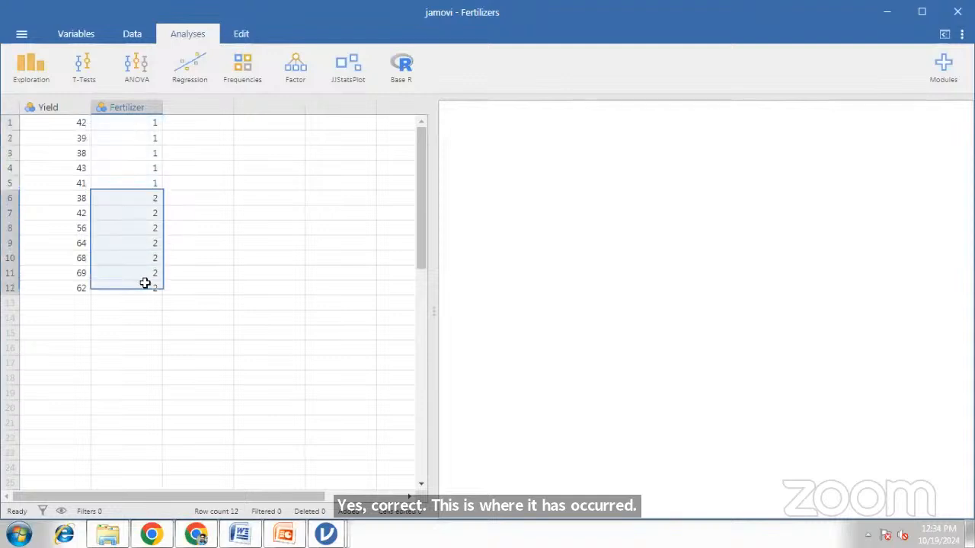
click(246, 241)
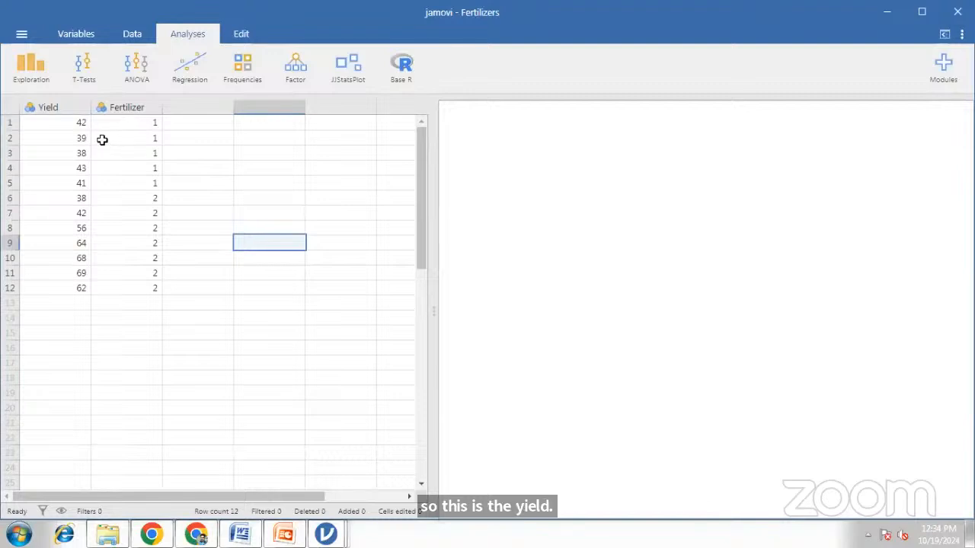
Set the measure type of the Yield variable to Continuous.
click(54, 107)
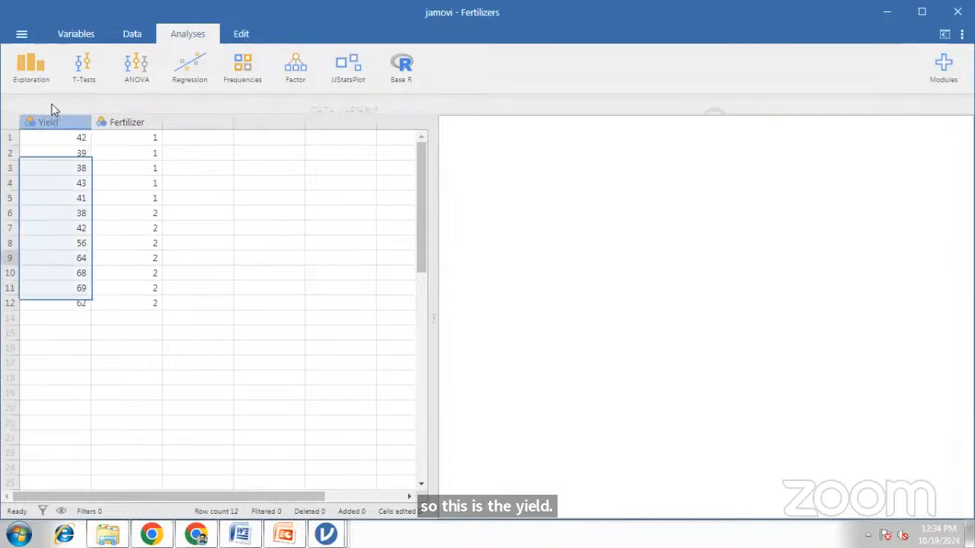
double_click(53, 106)
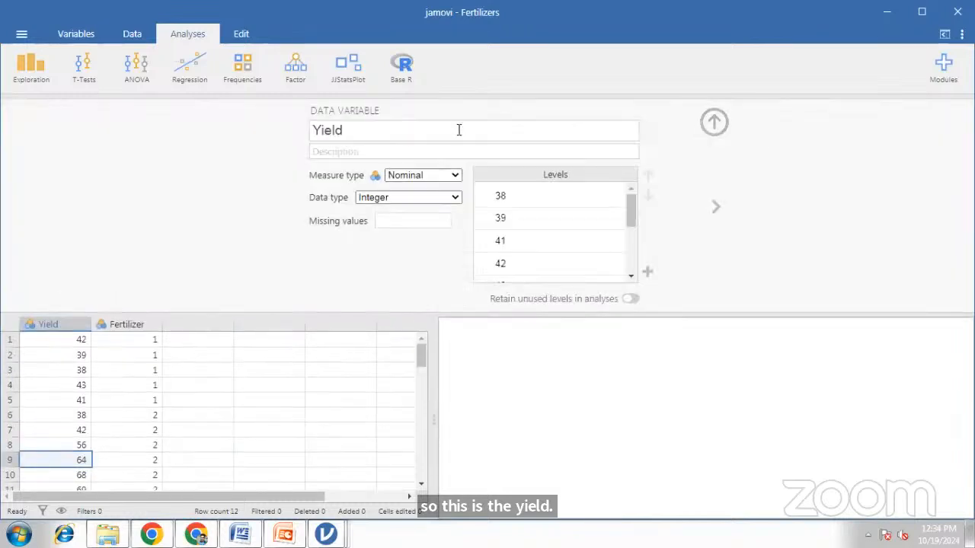
click(455, 177)
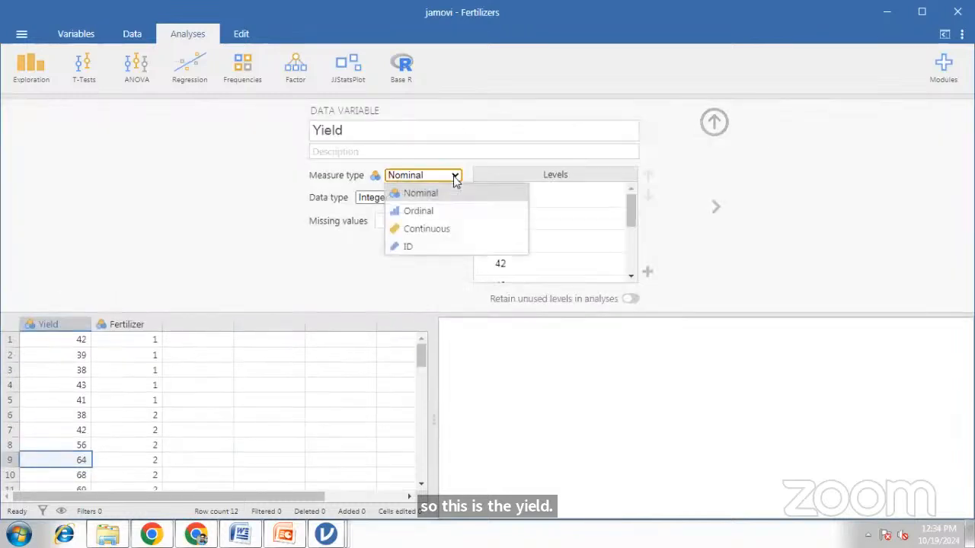
click(446, 228)
click(713, 121)
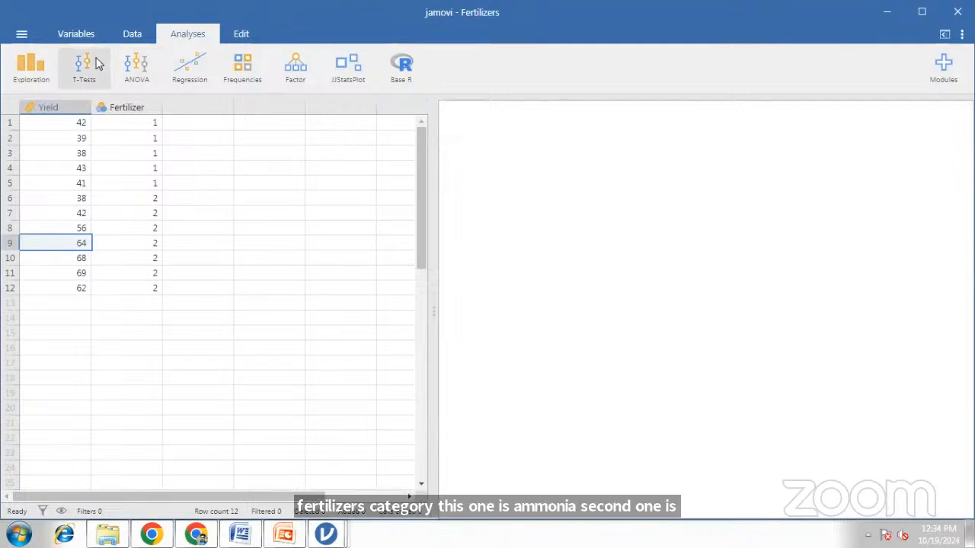
Create a Descriptives analysis with Yield as the variable, split by Fertilizer.
click(42, 71)
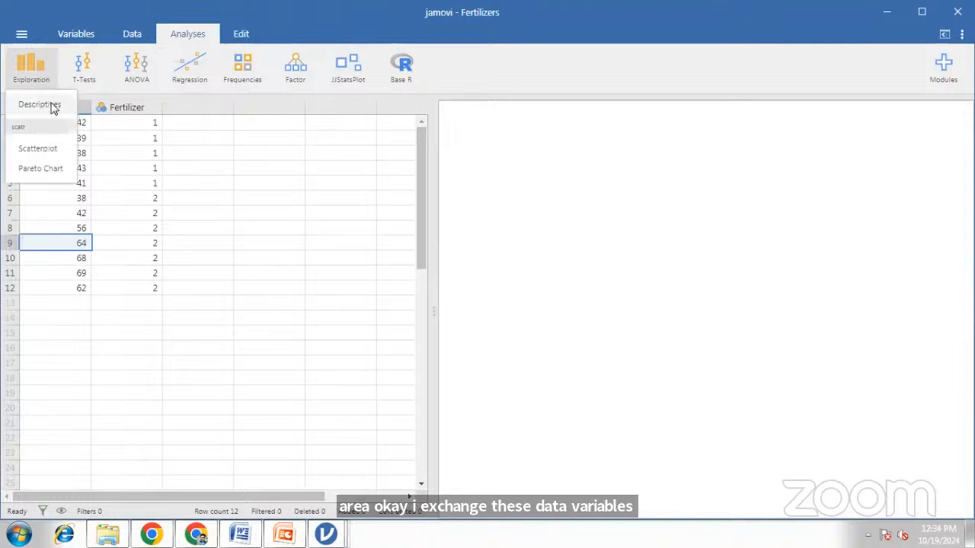
click(30, 106)
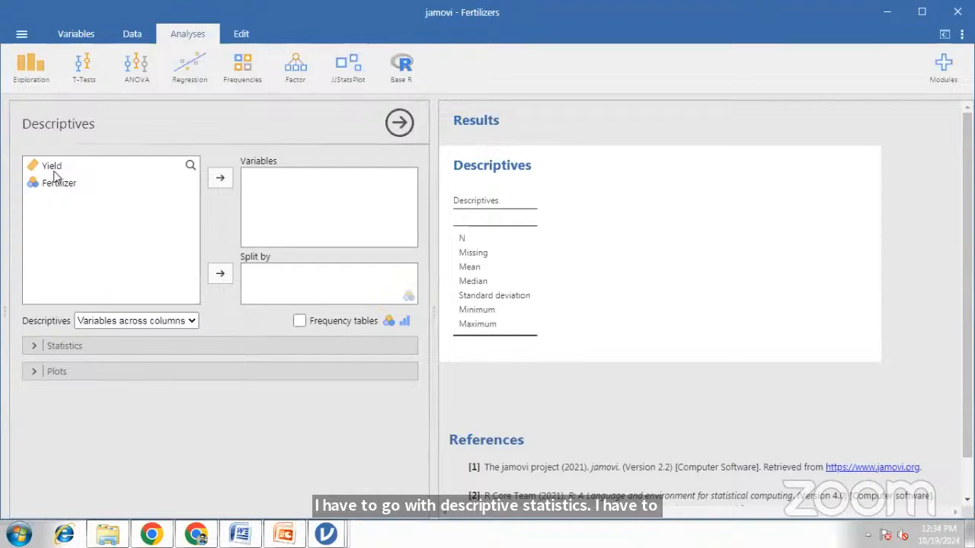
drag(54, 171, 296, 178)
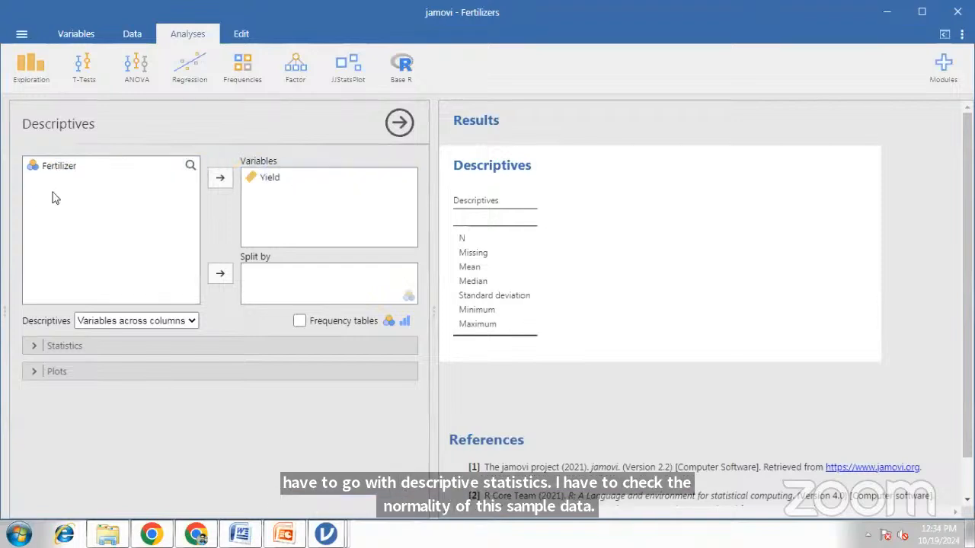
drag(55, 176, 279, 287)
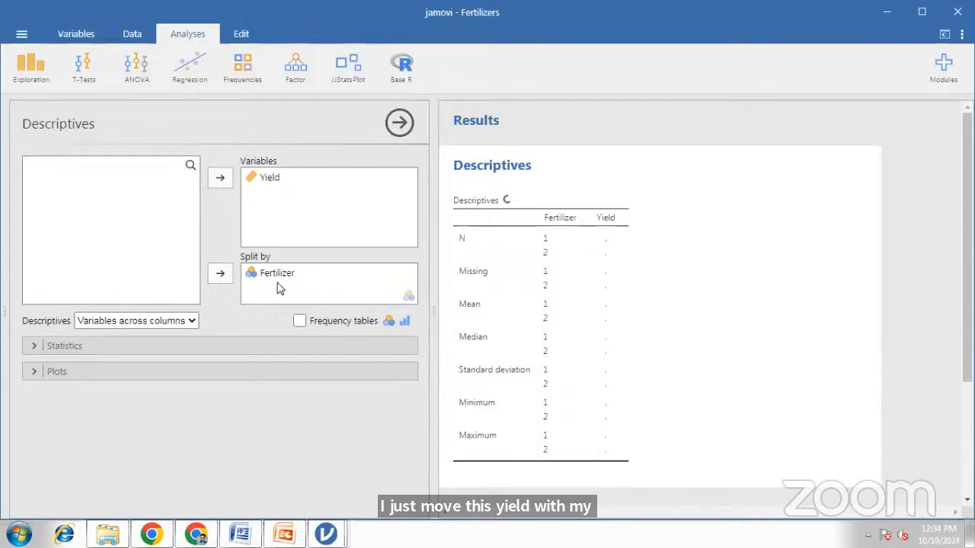
scroll(860, 268, down, 2)
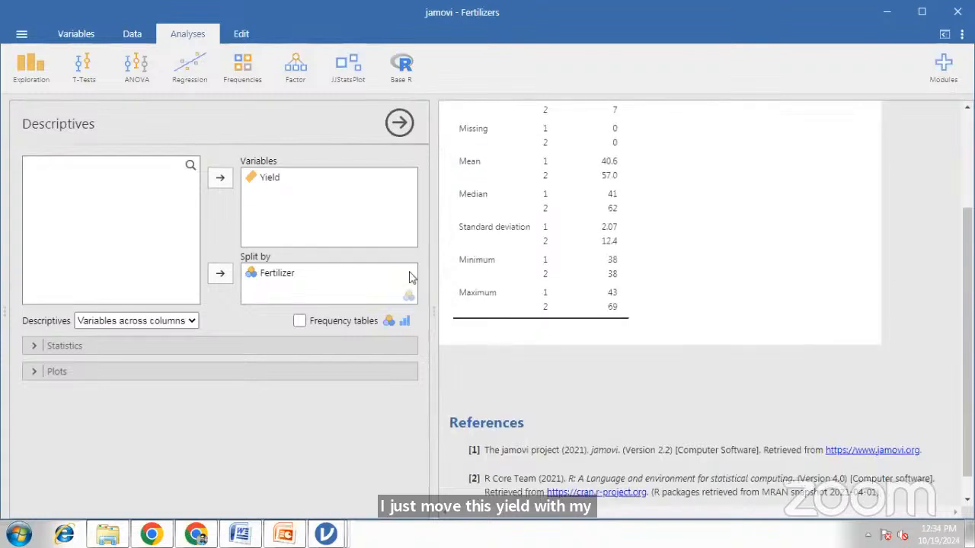
Add the Shapiro-Wilk normality test and Q-Q plots to the Yield descriptives and review both in the results.
click(92, 347)
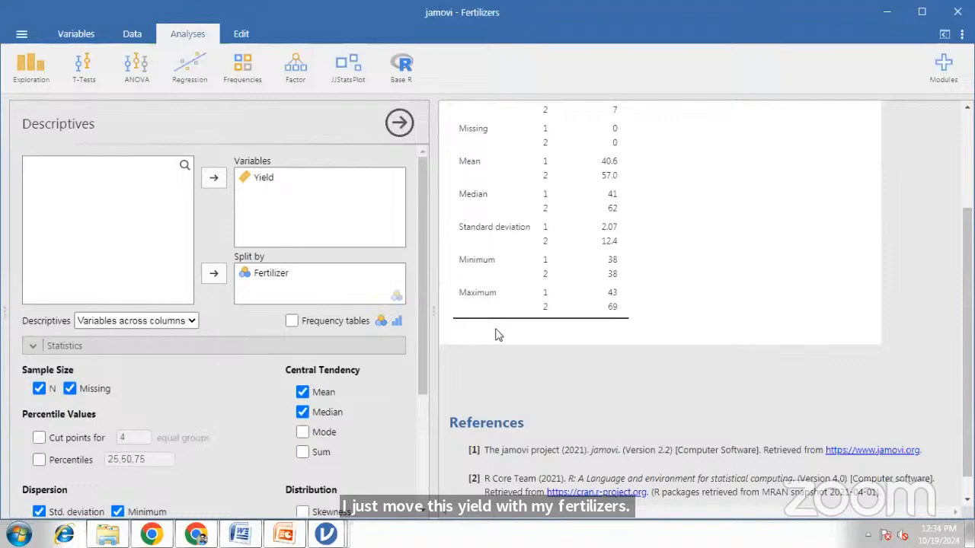
scroll(496, 333, down, 1)
scroll(304, 396, down, 4)
click(302, 412)
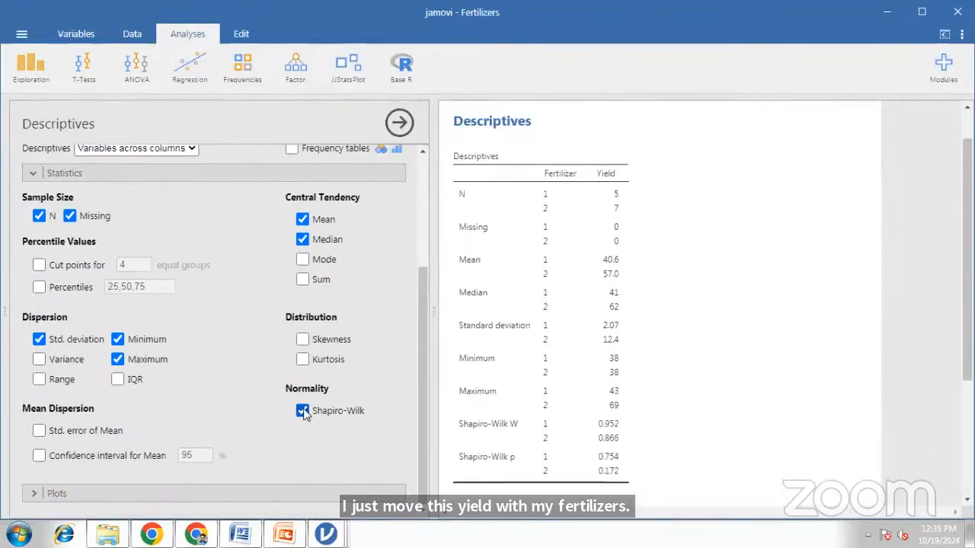
scroll(563, 320, down, 4)
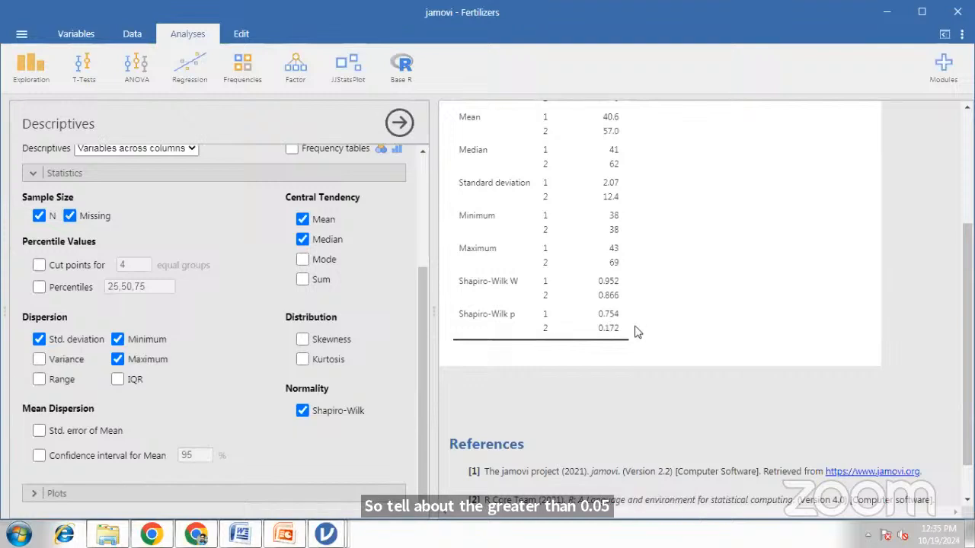
click(87, 490)
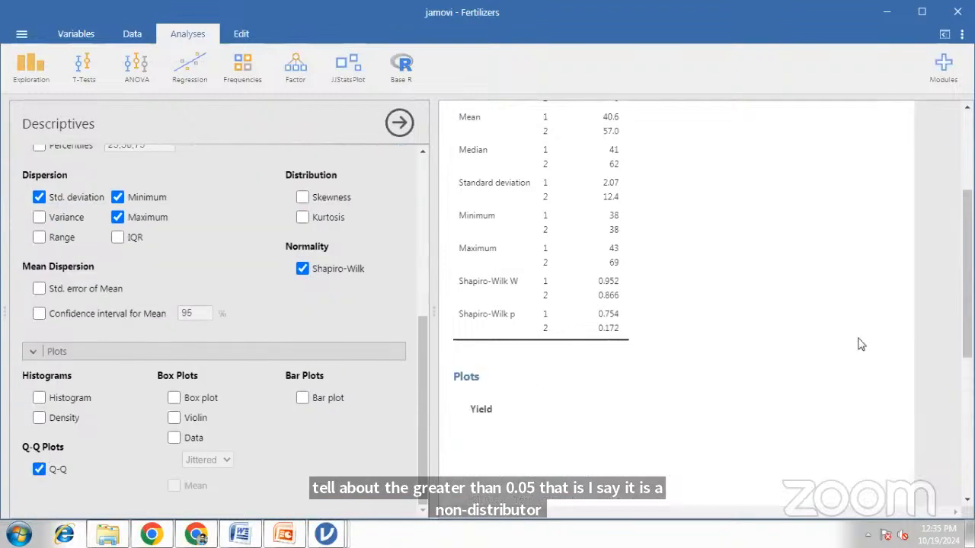
scroll(768, 289, down, 3)
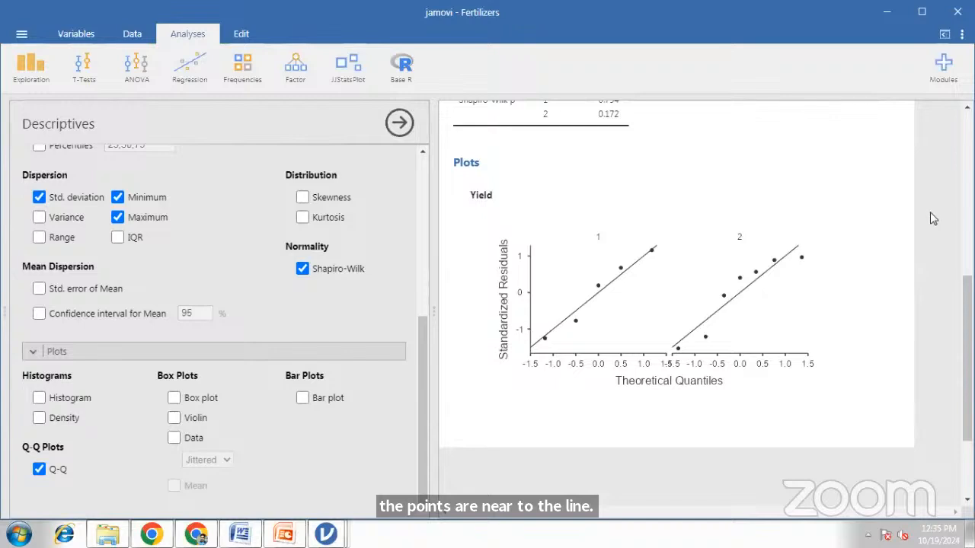
Create a Paired Samples T-Test analysis with the normality test and assign Yield as a paired variable.
click(95, 72)
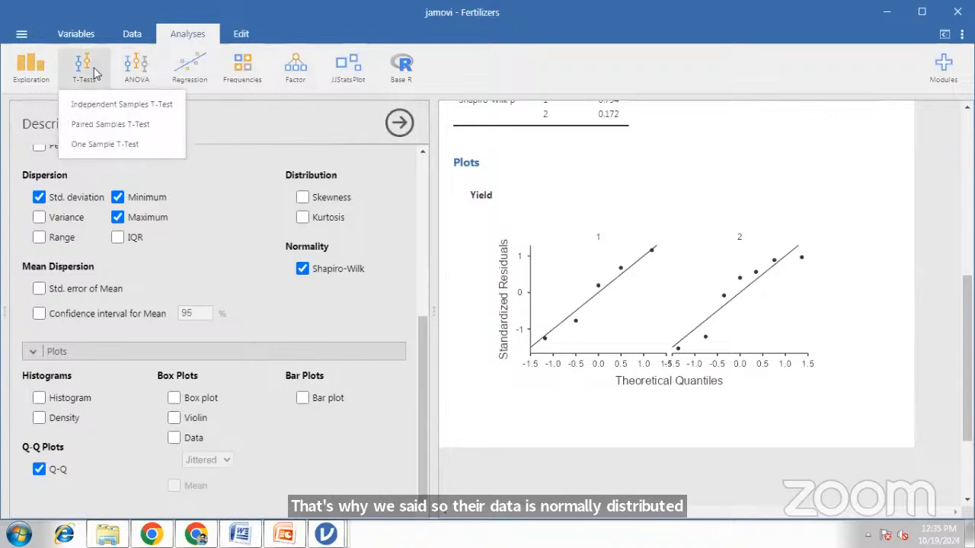
click(101, 128)
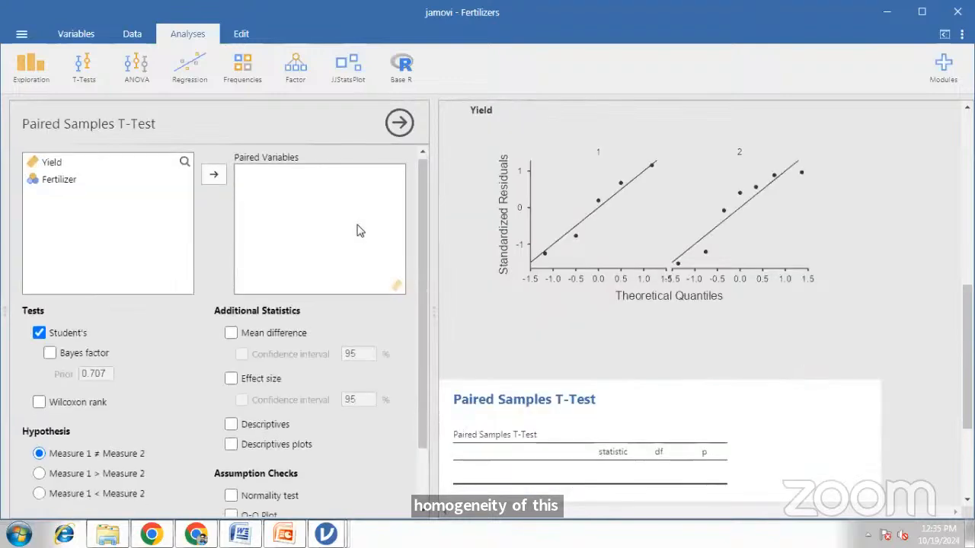
scroll(360, 232, down, 1)
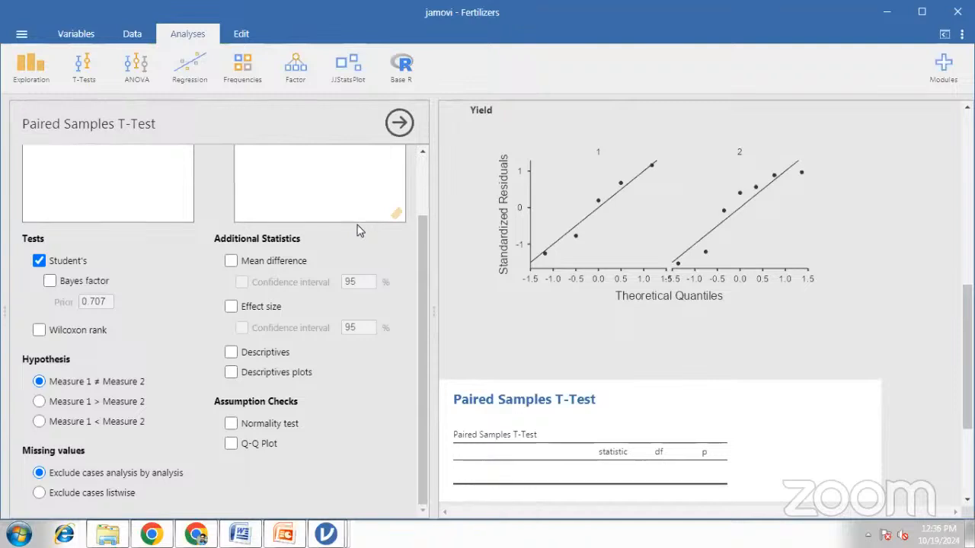
scroll(633, 208, down, 3)
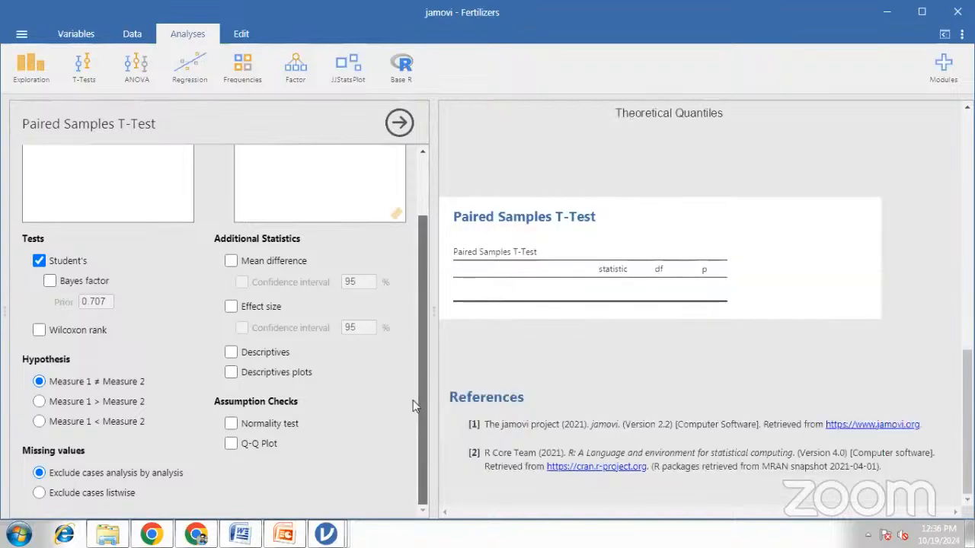
click(231, 425)
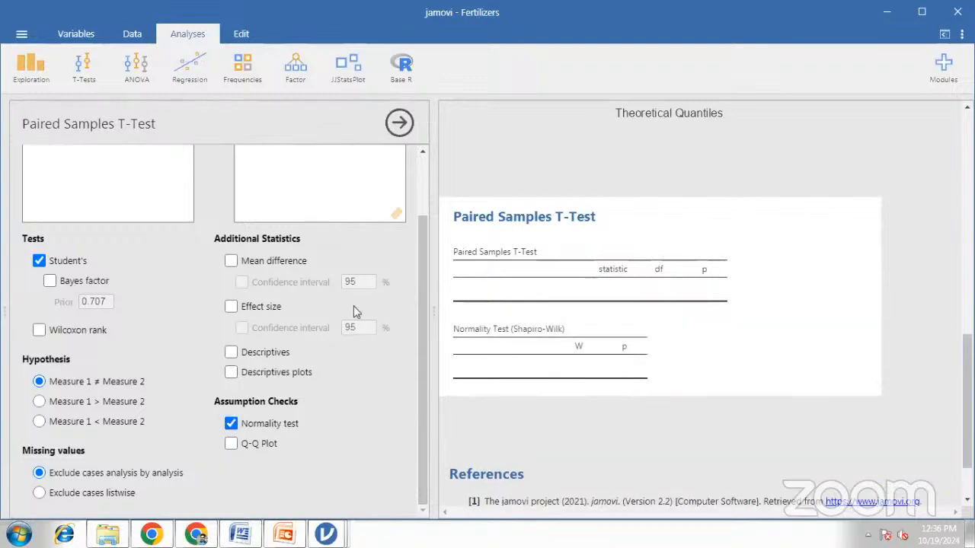
scroll(355, 309, up, 2)
drag(59, 170, 326, 190)
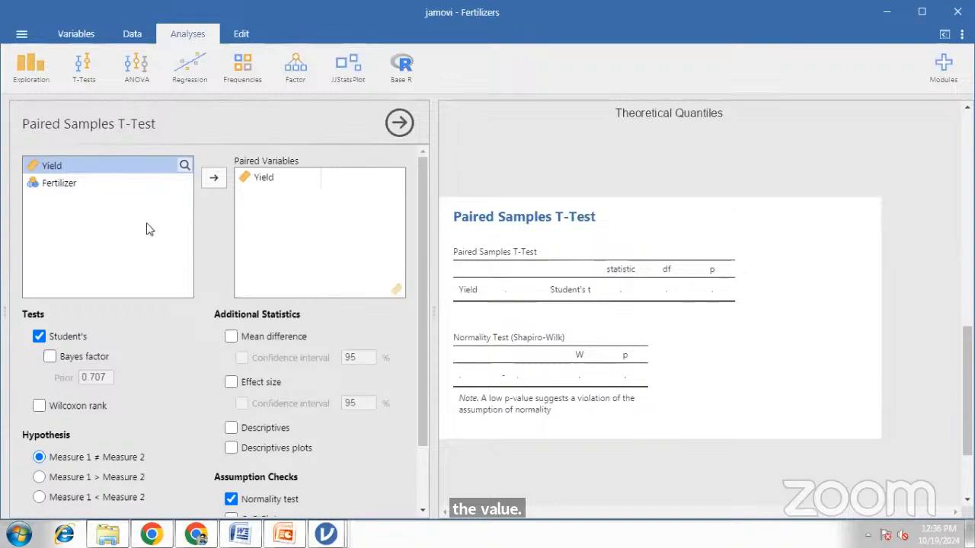
scroll(300, 262, down, 2)
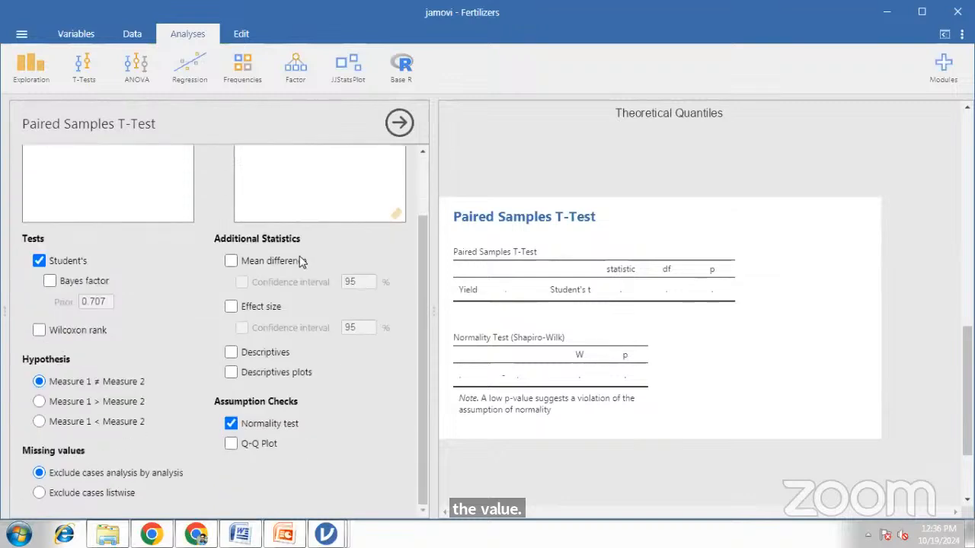
click(231, 425)
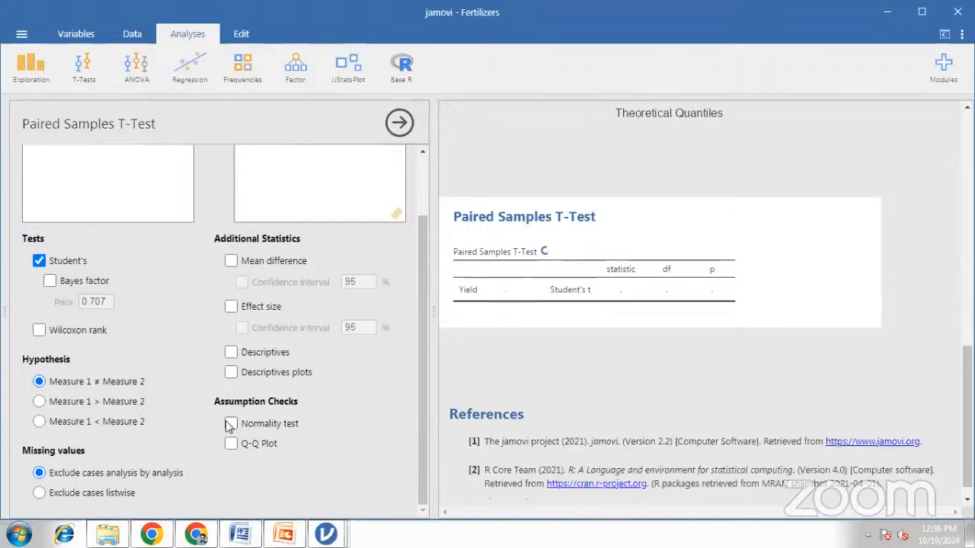
click(230, 425)
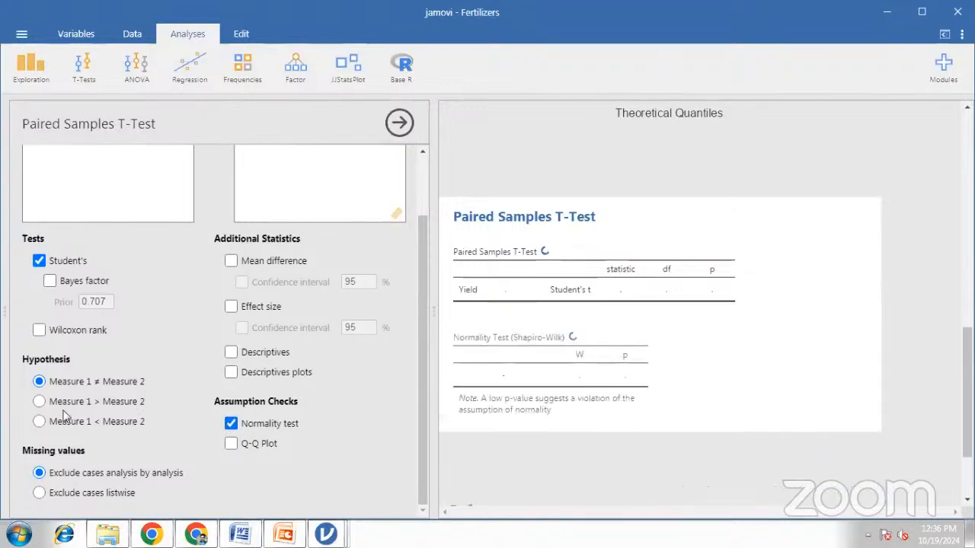
scroll(347, 256, up, 2)
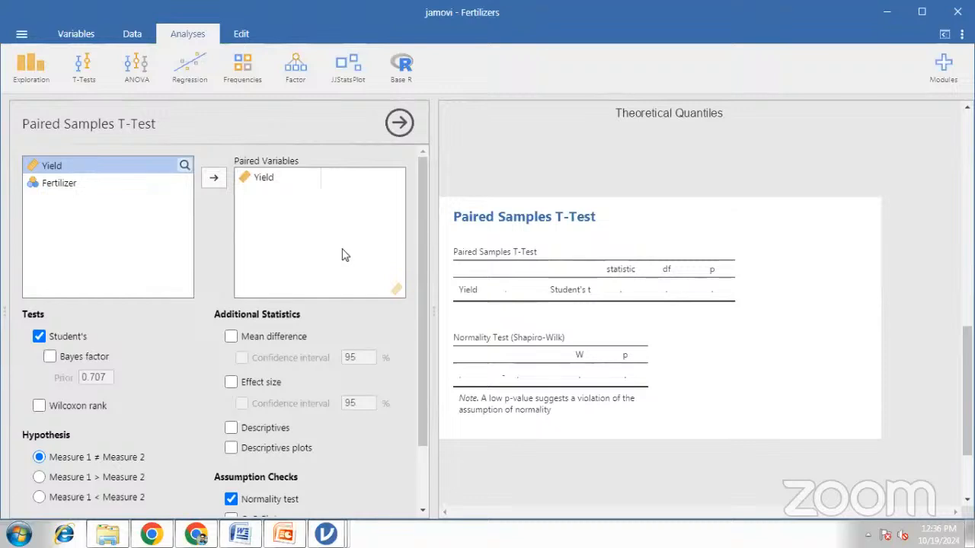
scroll(342, 255, up, 2)
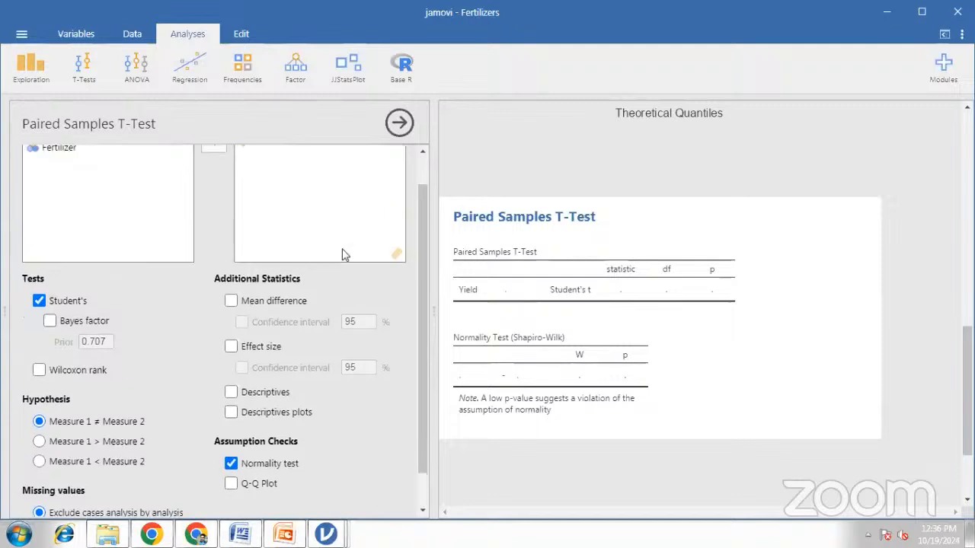
scroll(342, 255, down, 2)
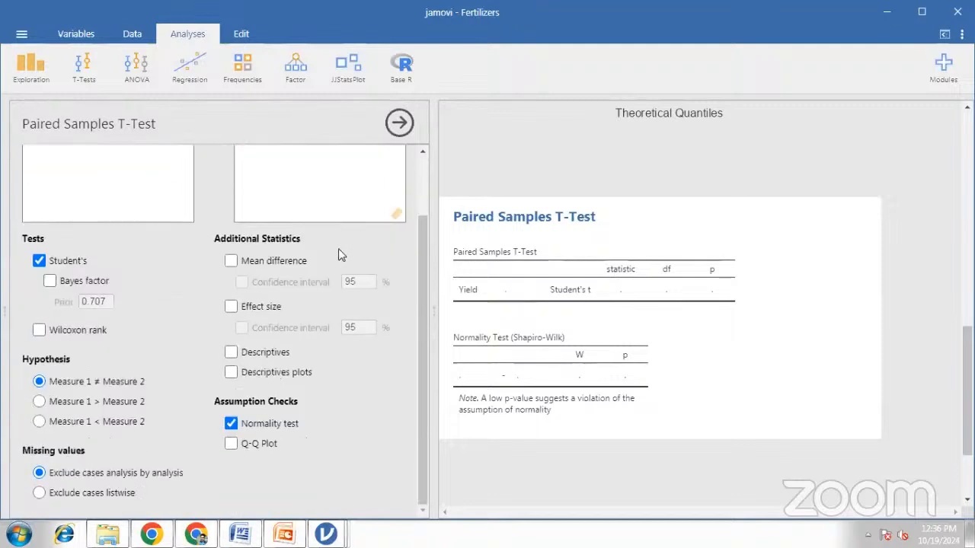
scroll(340, 255, up, 1)
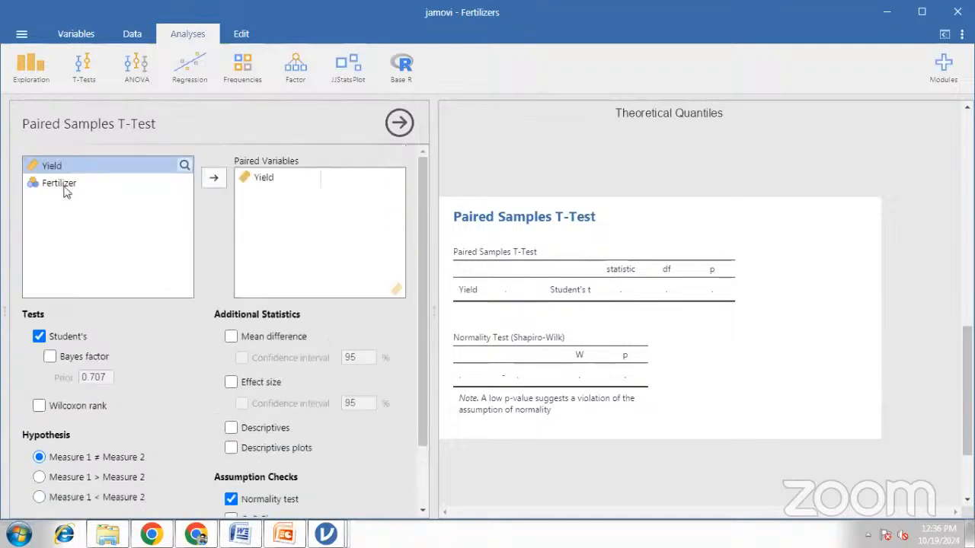
Try the Wilcoxon rank test in the paired analysis, returning to Student's only, and add the mean difference.
click(282, 179)
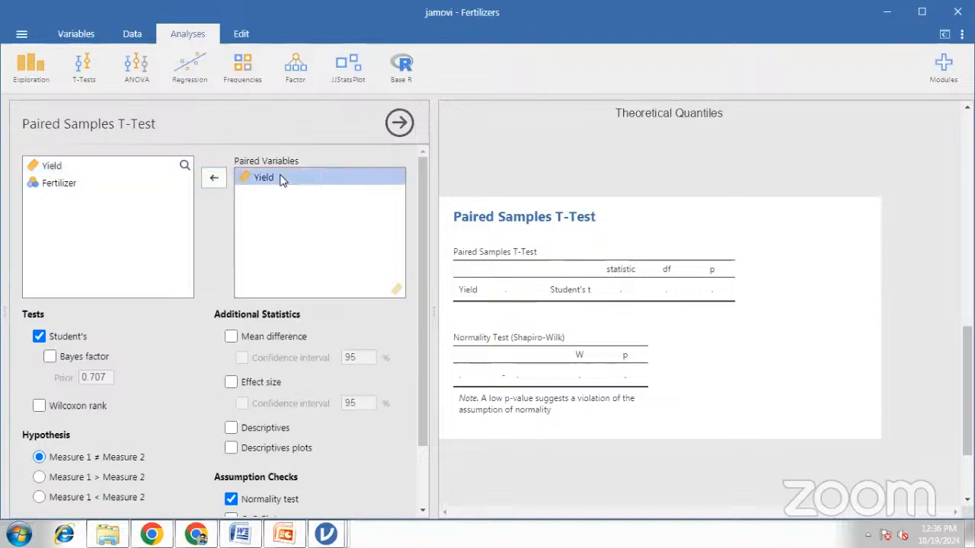
click(67, 339)
click(64, 408)
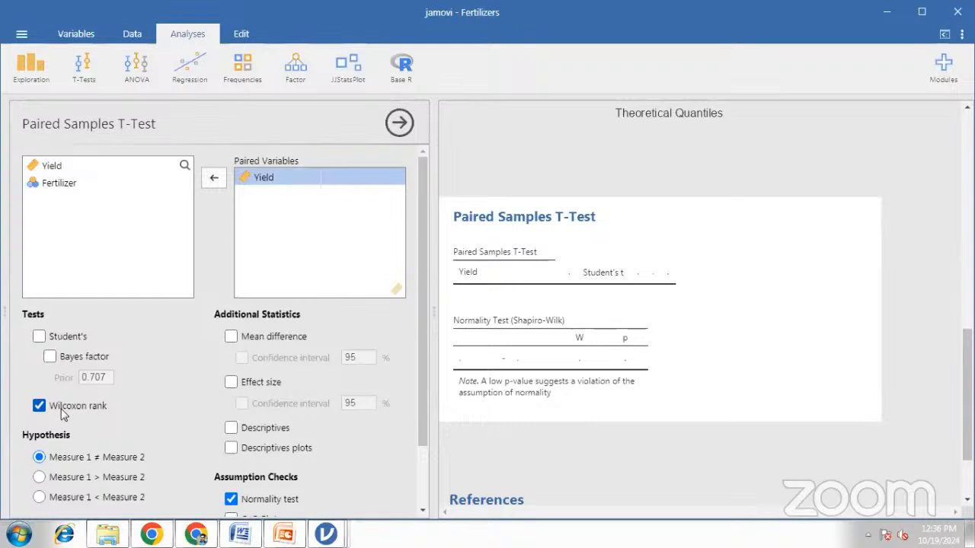
click(63, 340)
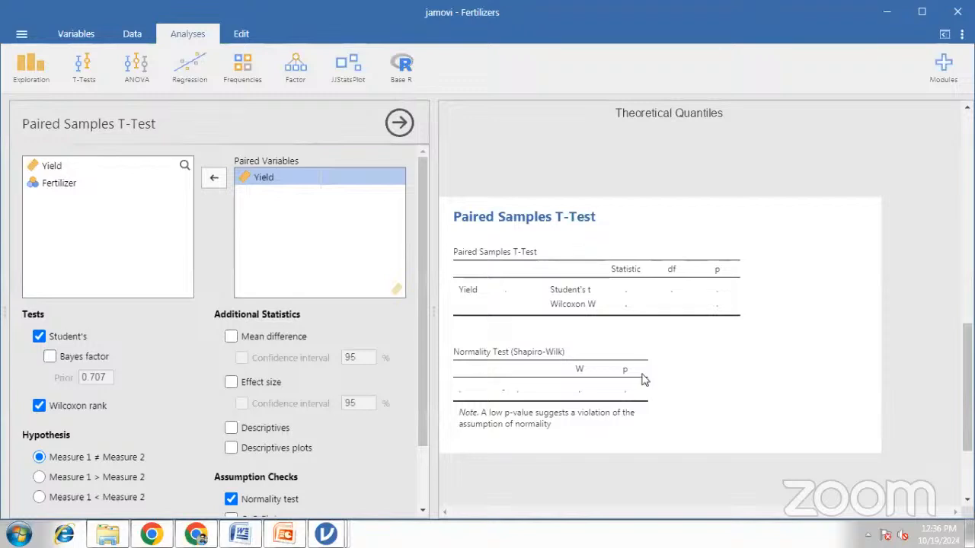
click(76, 409)
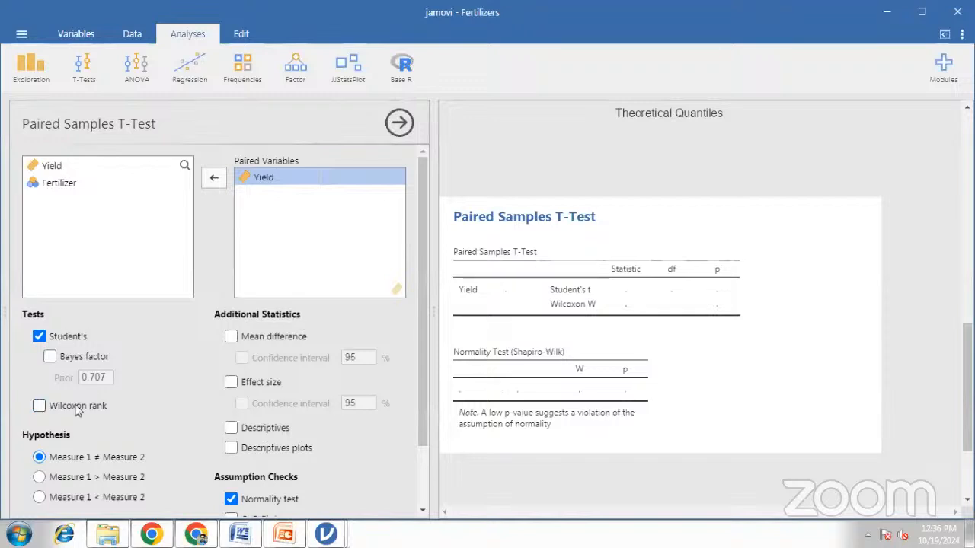
click(232, 337)
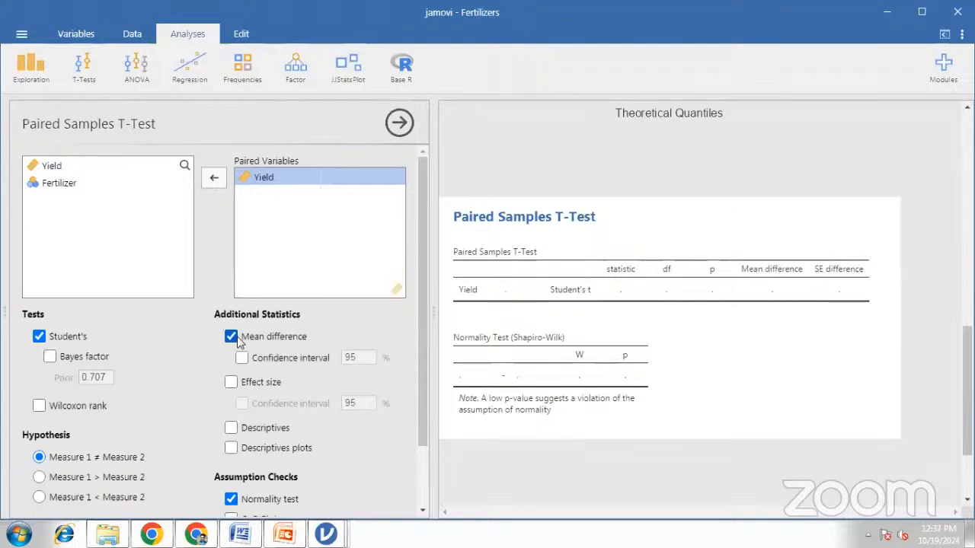
Create an Independent Samples T-Test with Yield as the dependent variable and Fertilizer as the grouping variable.
click(90, 65)
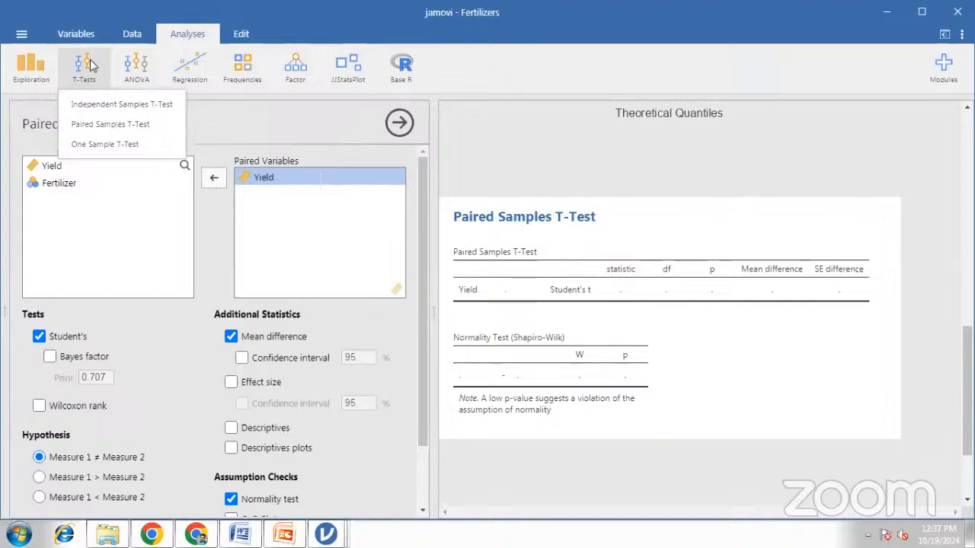
click(97, 104)
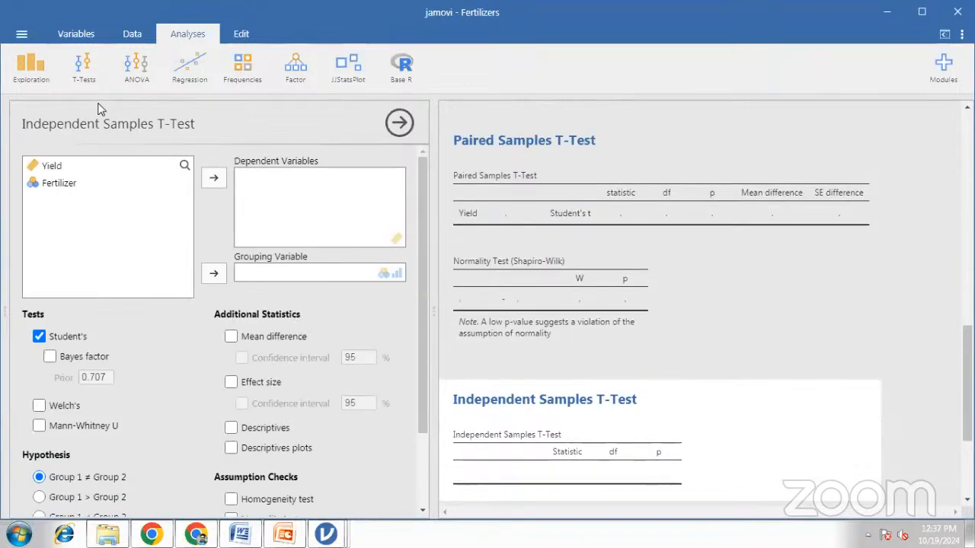
click(53, 168)
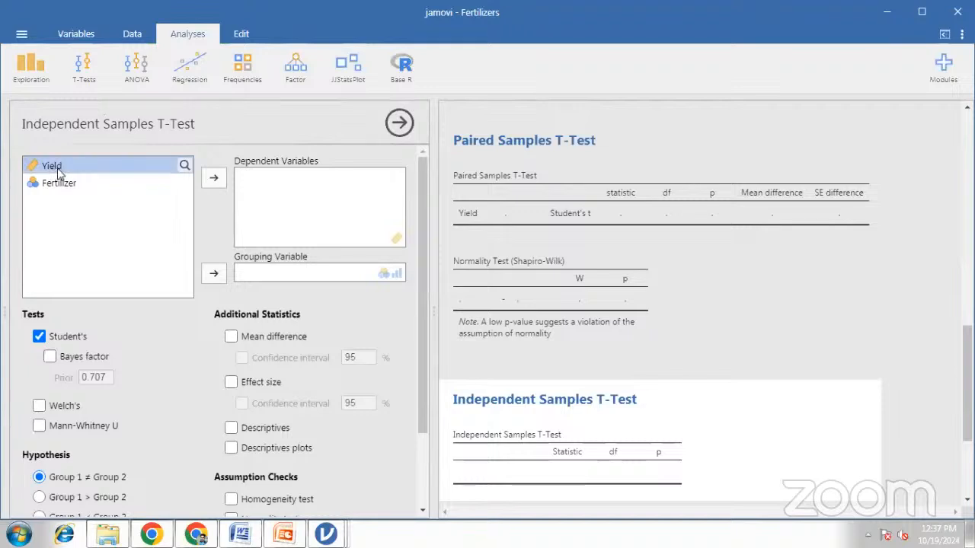
drag(57, 172, 289, 196)
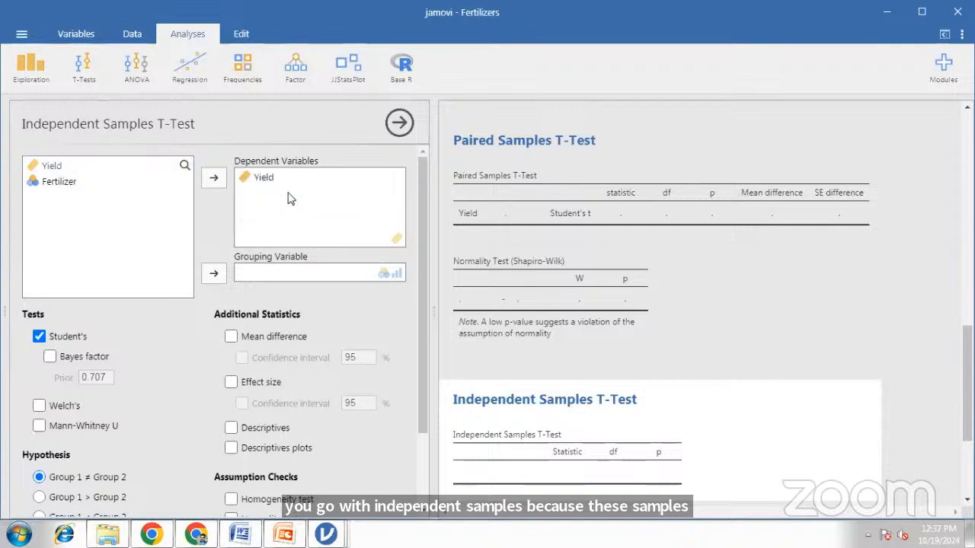
drag(57, 172, 276, 286)
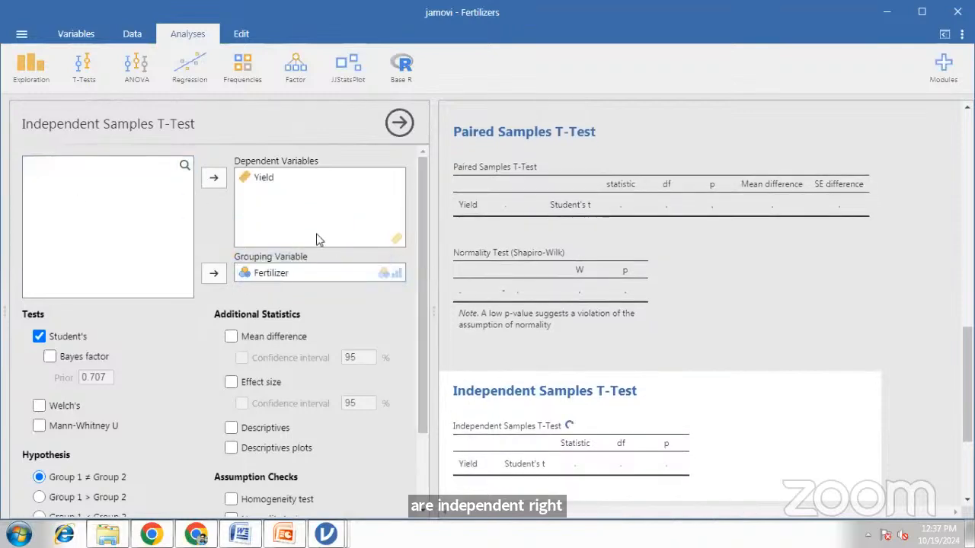
scroll(318, 240, down, 2)
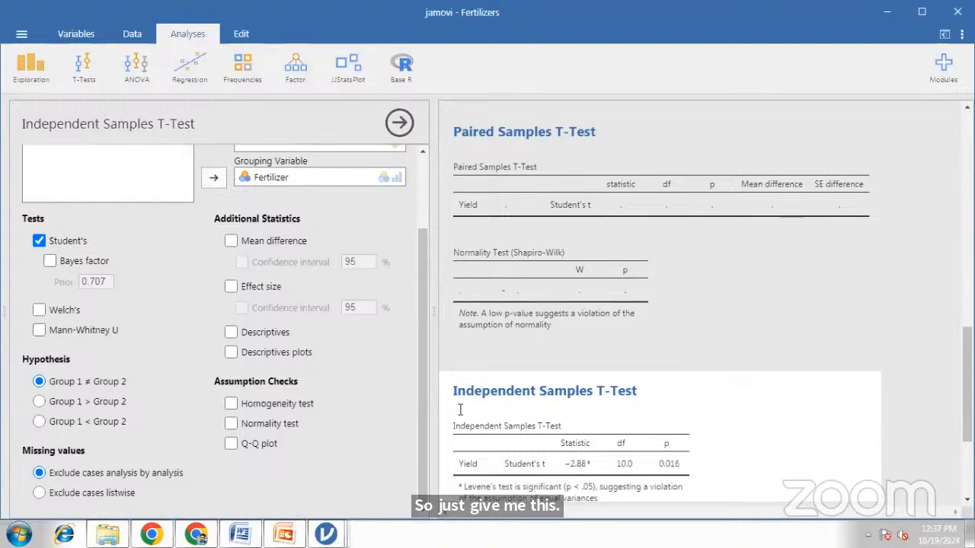
Consult the Step 4 test statistic slide in PowerPoint, and add the homogeneity test to the independent samples t-test in jamovi.
click(282, 533)
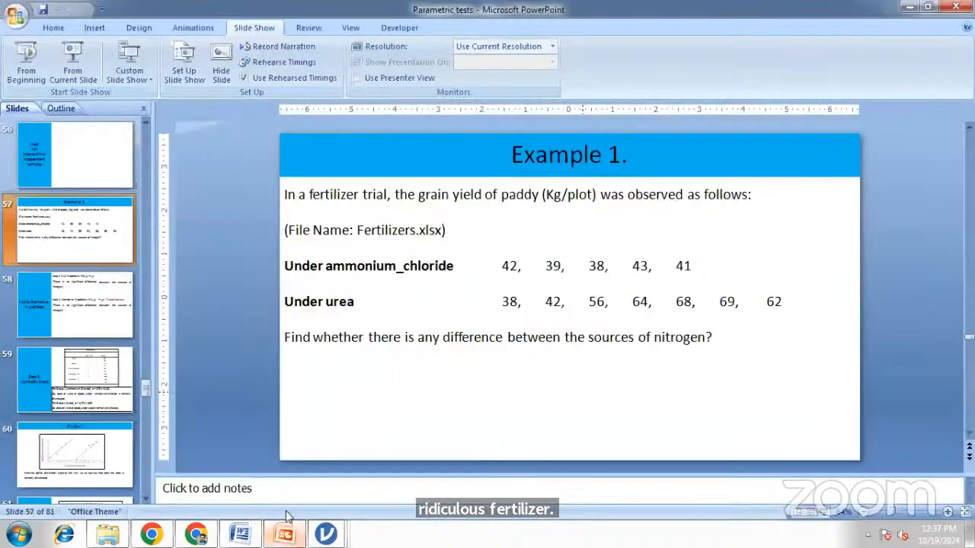
scroll(598, 359, down, 3)
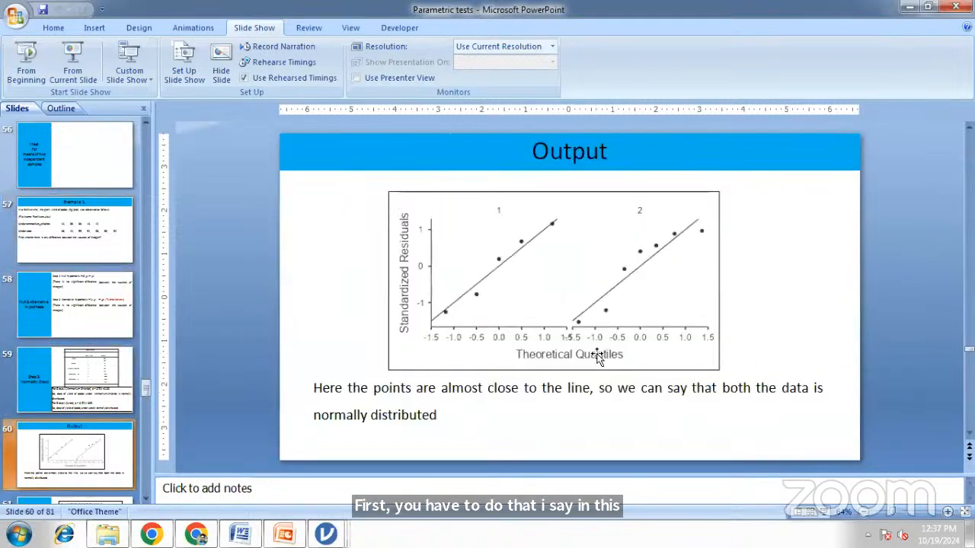
scroll(598, 359, down, 1)
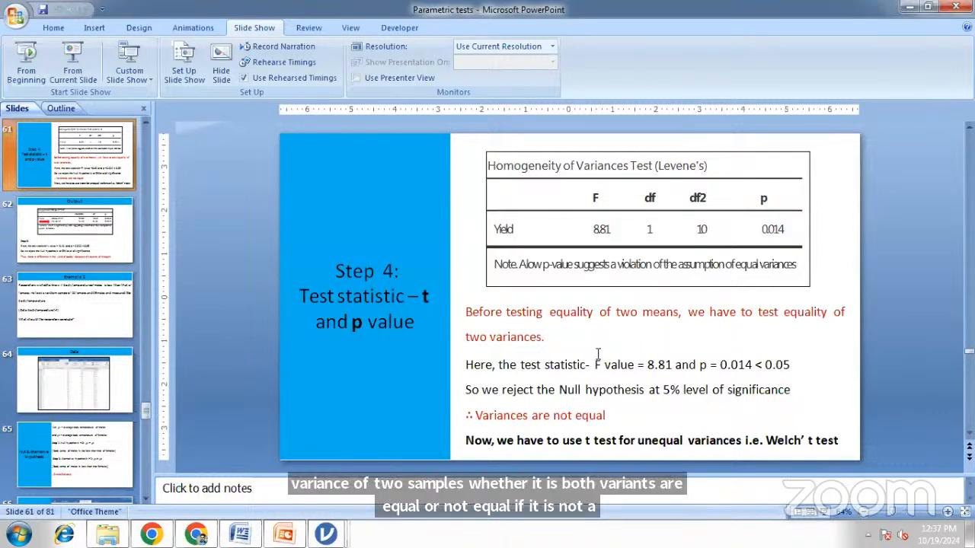
key(alt+Tab)
click(258, 399)
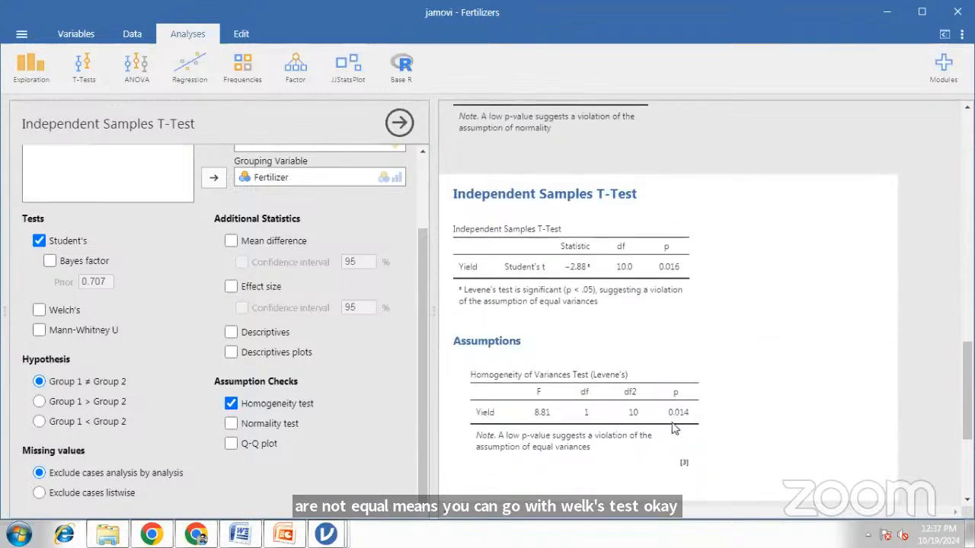
Compare the Levene's result with the PowerPoint slide, and add Welch's test to the independent samples t-test in jamovi.
key(alt+Tab)
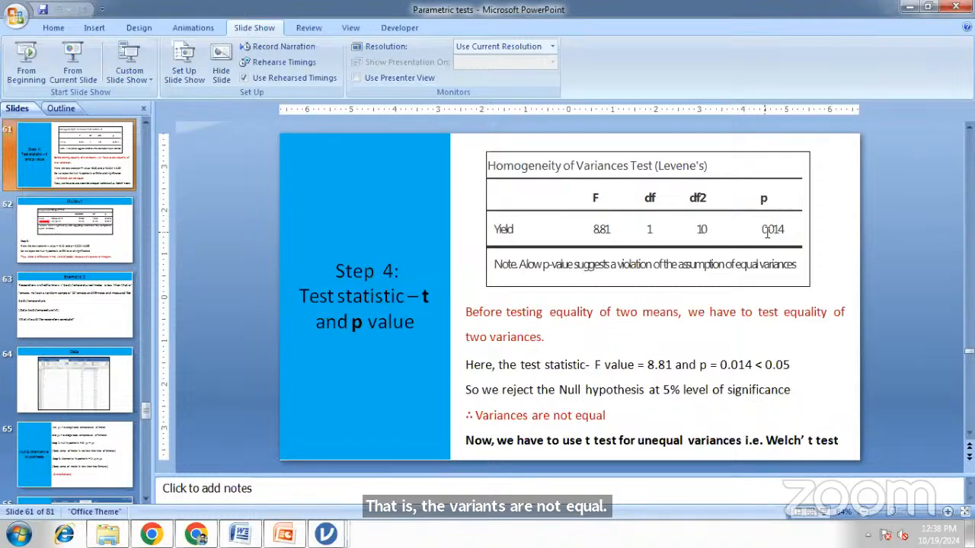
key(alt+Tab)
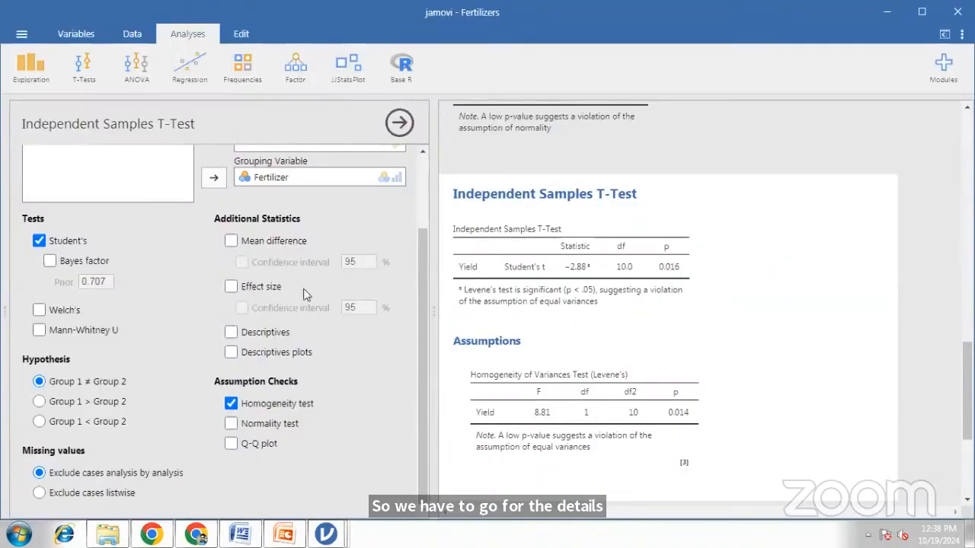
scroll(340, 283, up, 2)
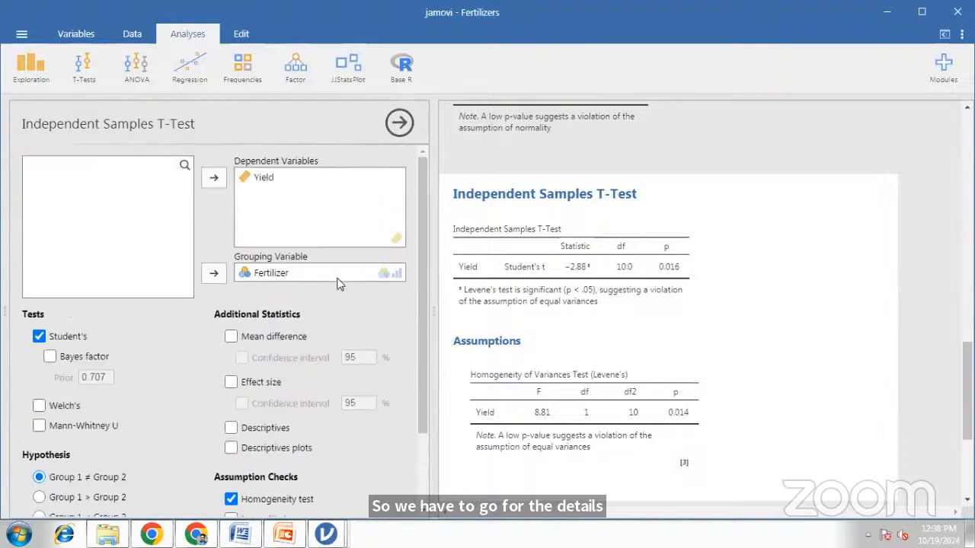
scroll(340, 283, down, 2)
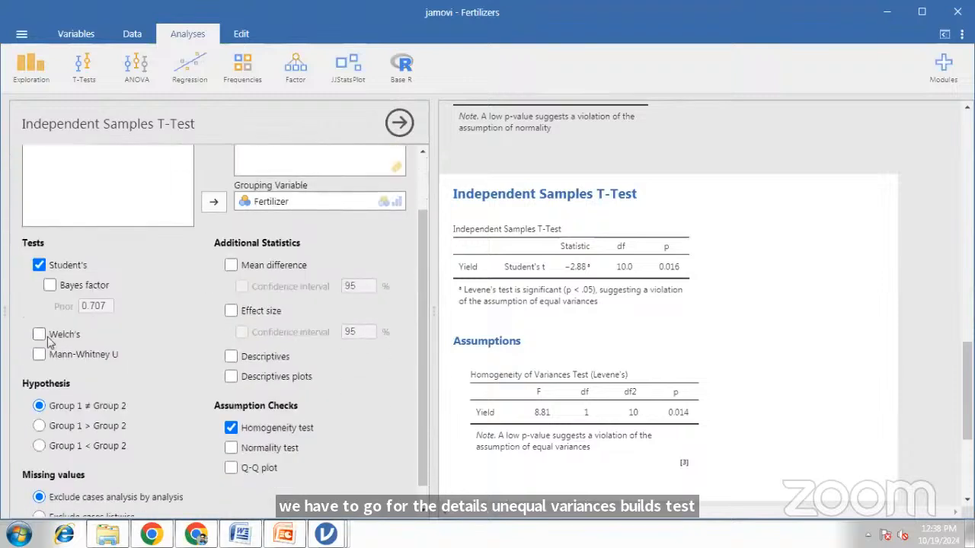
scroll(341, 258, up, 2)
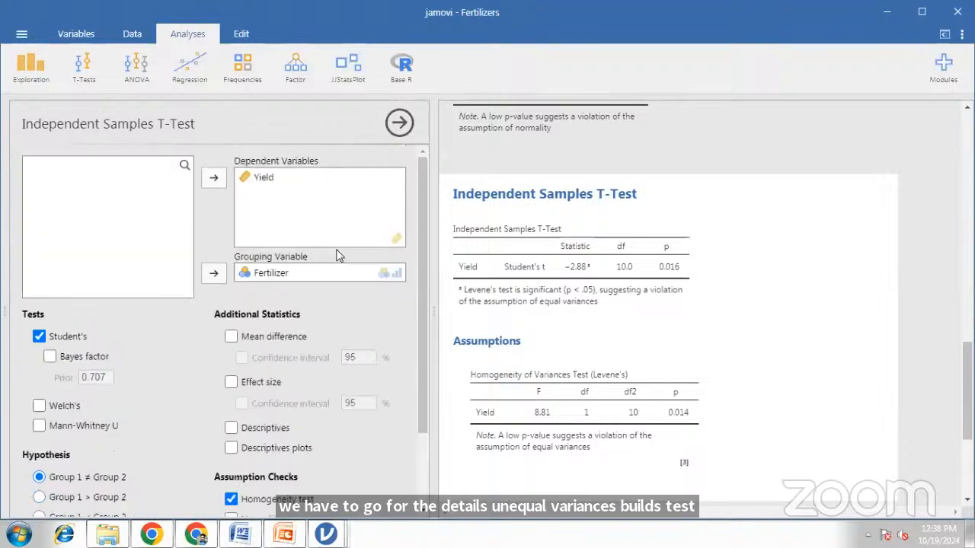
click(39, 408)
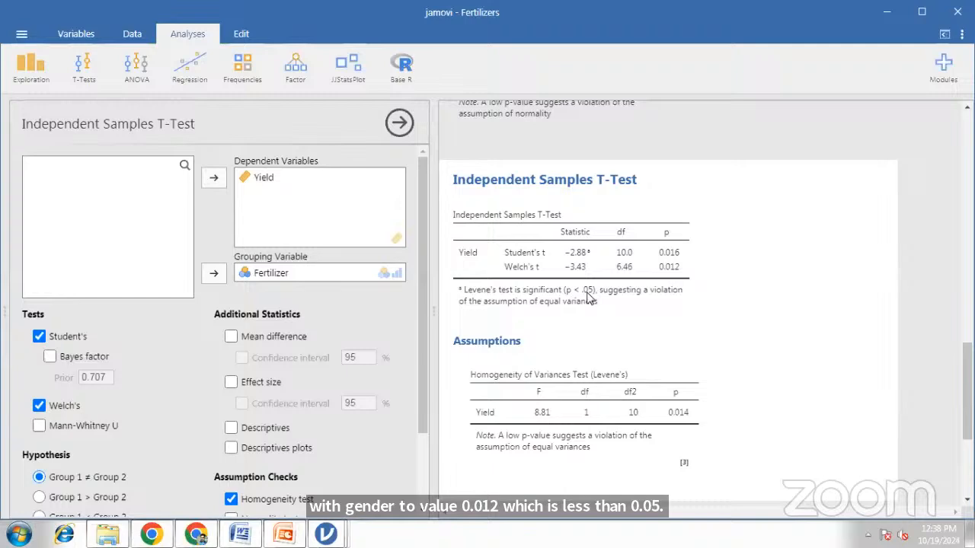
Compare the Welch's t-test result for Yield in jamovi with the Step 5 conclusion on the Output slide in PowerPoint.
key(alt+Tab)
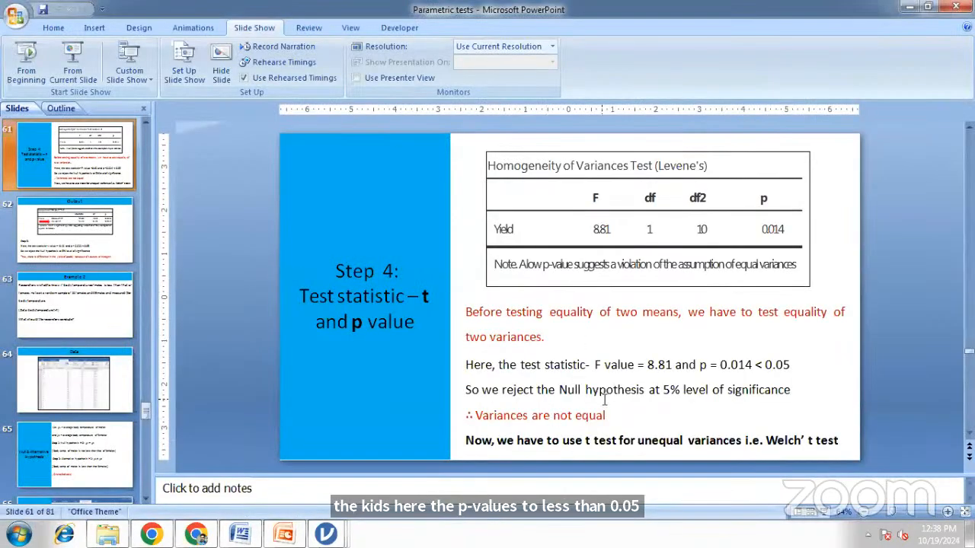
key(Page_Down)
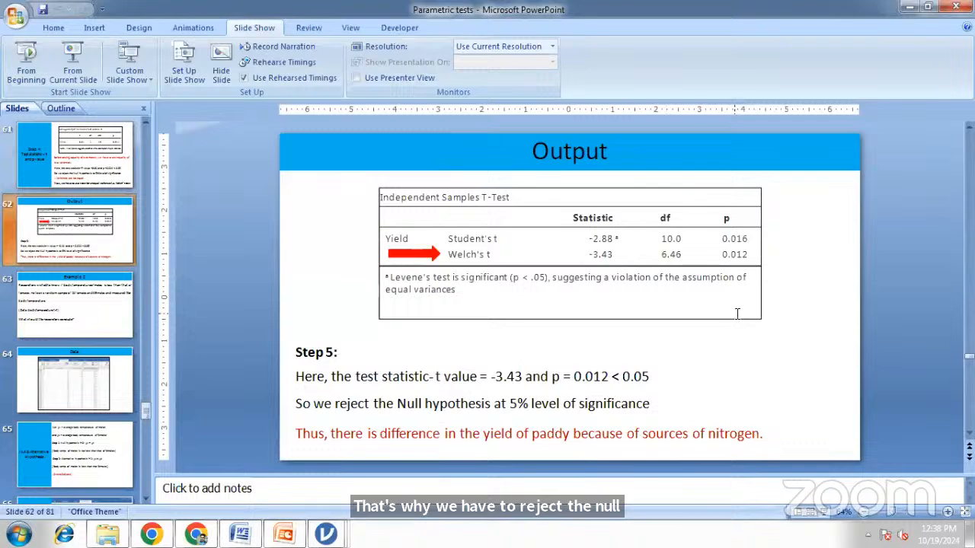
key(alt+Tab)
key(alt+Tab)
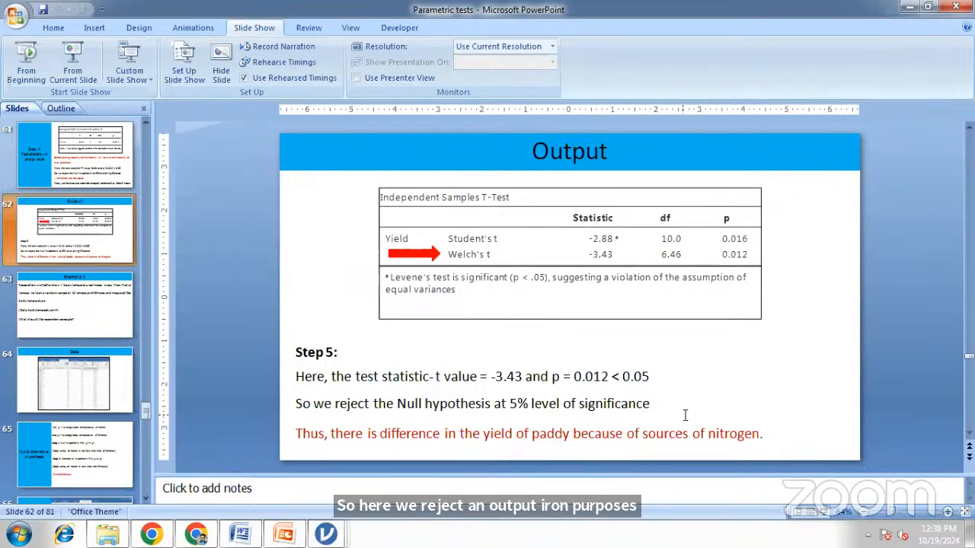
key(alt+Tab)
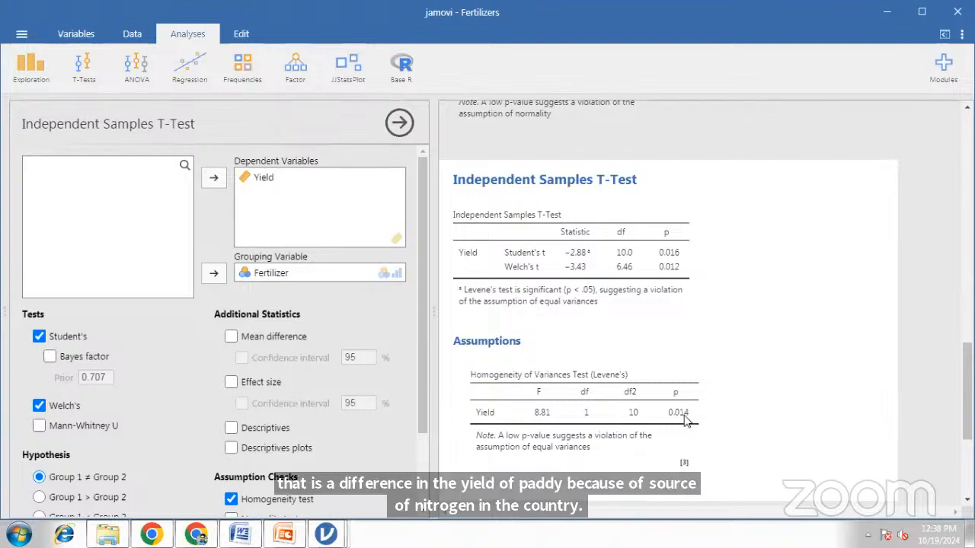
key(alt+Tab)
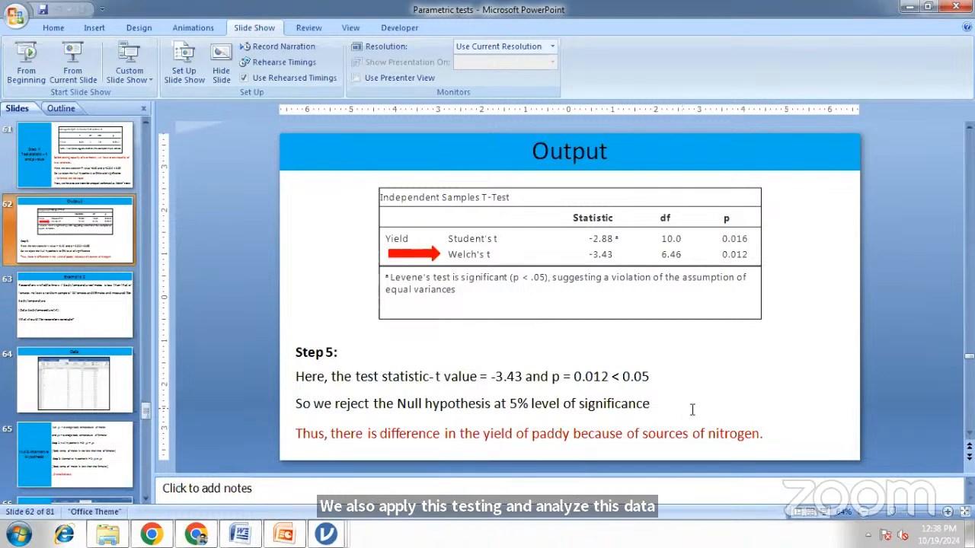
key(alt+Tab)
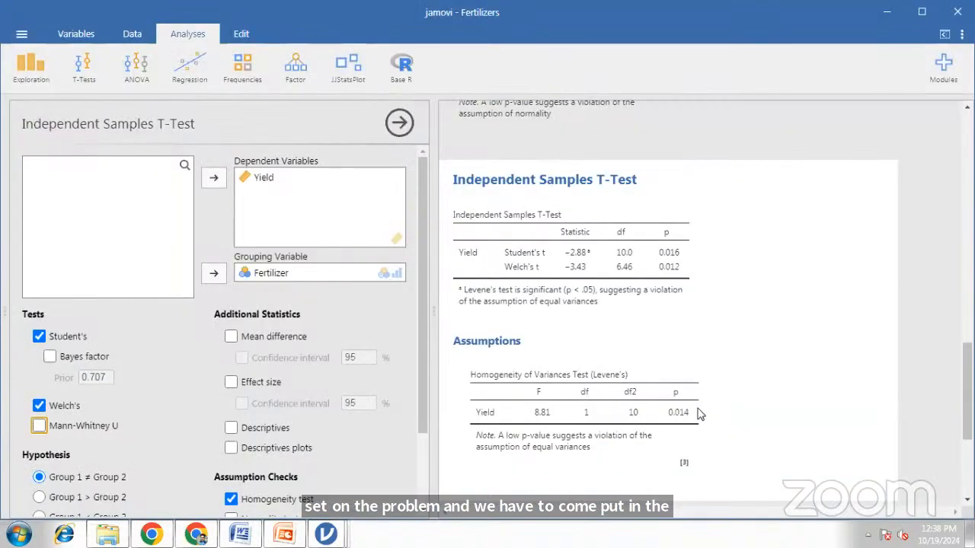
key(alt+Tab)
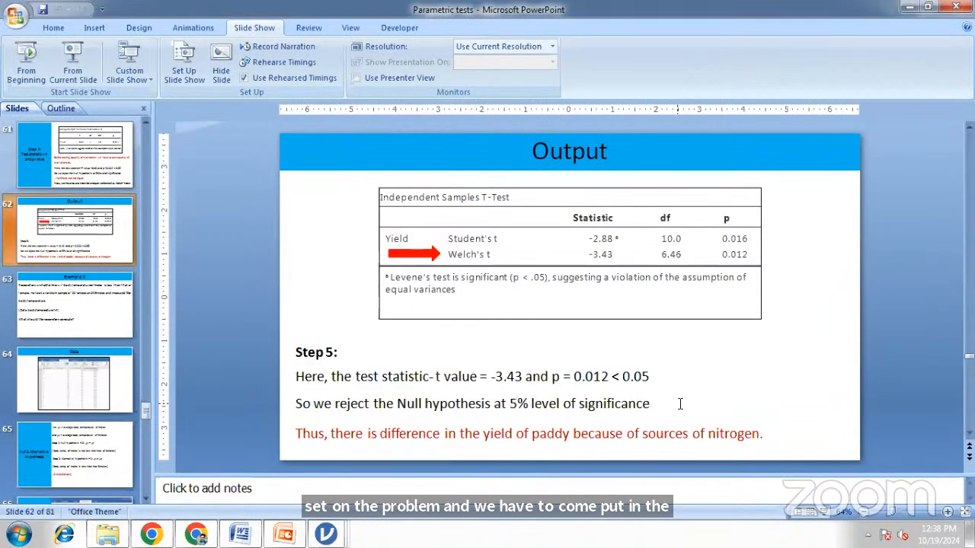
Review the Example 2 body temperature slides in PowerPoint, from the problem statement through hypotheses and normality check to the Step 4 test statistic.
scroll(680, 403, down, 1)
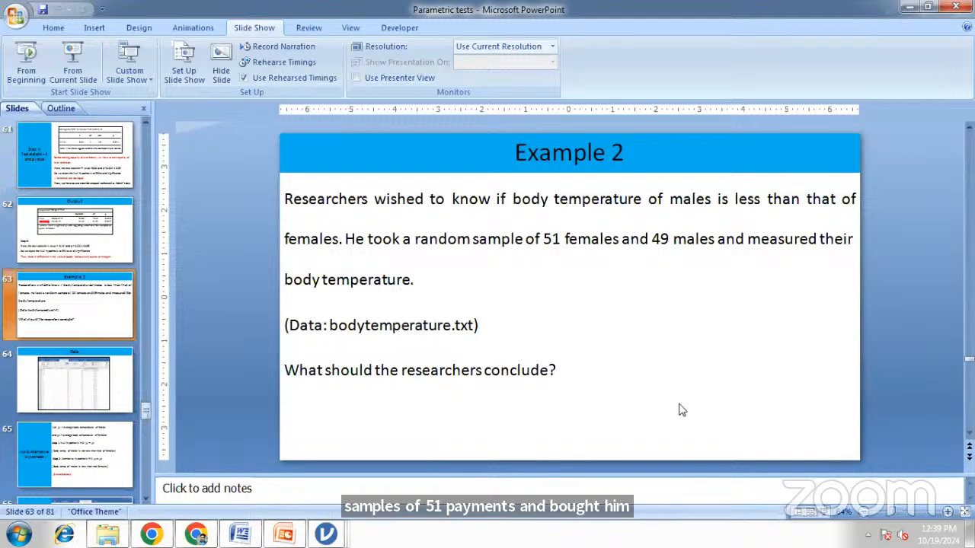
scroll(682, 410, down, 1)
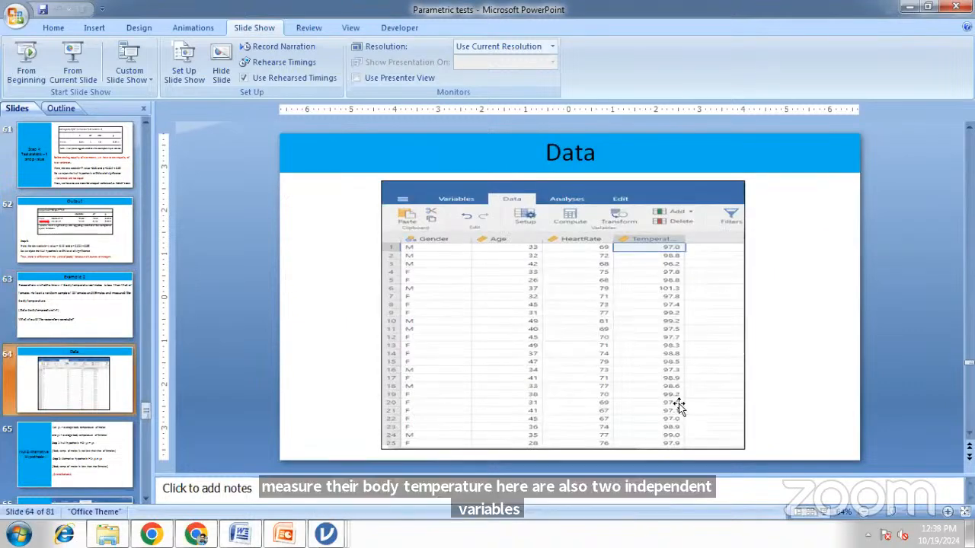
scroll(680, 406, down, 1)
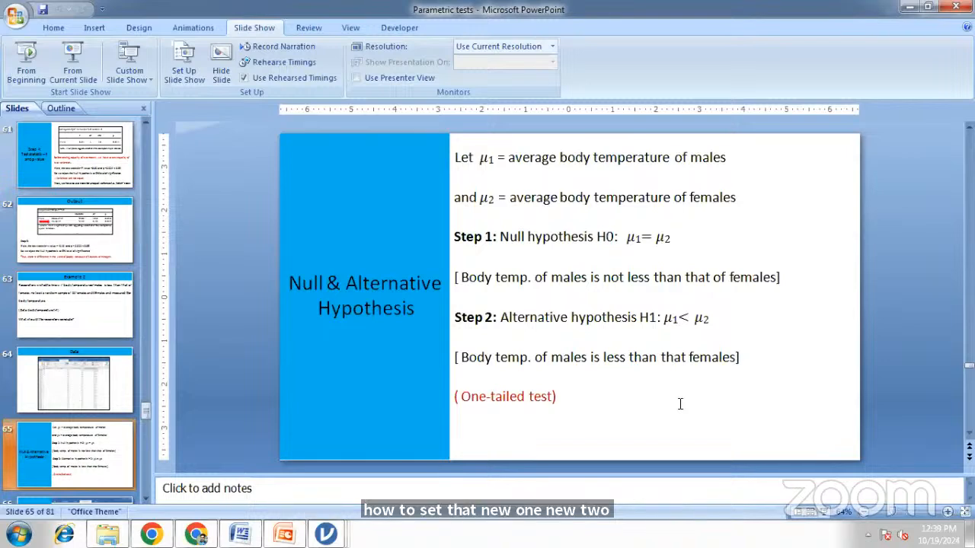
scroll(681, 405, down, 1)
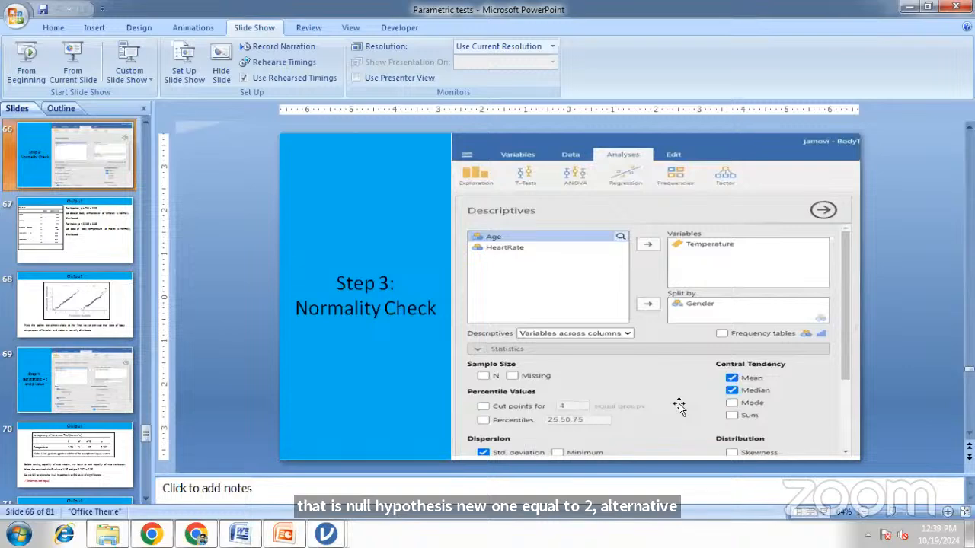
scroll(680, 405, down, 1)
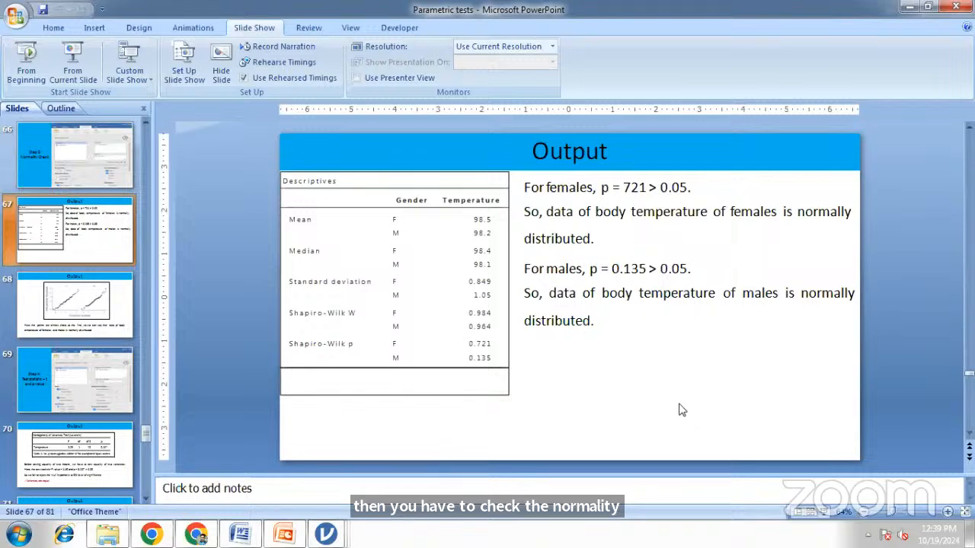
scroll(682, 410, down, 1)
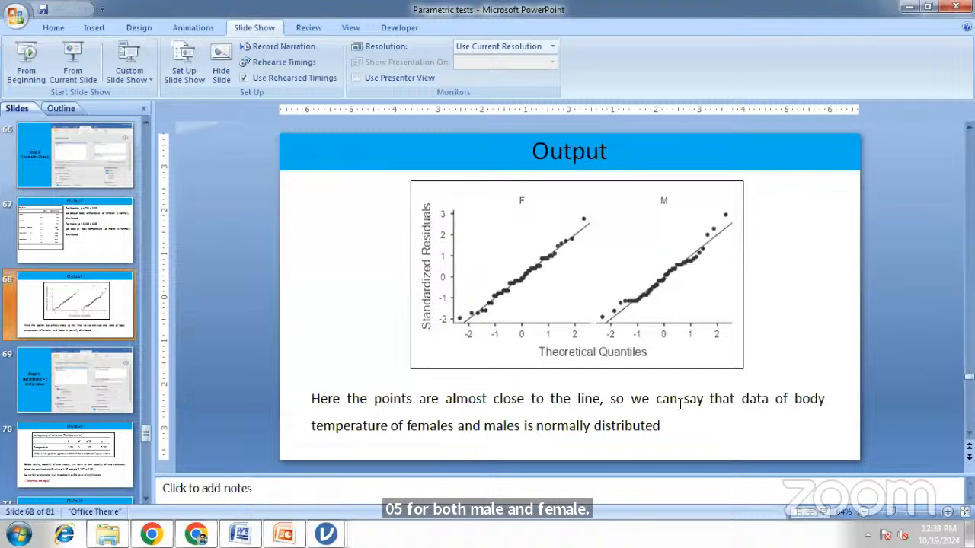
scroll(680, 404, down, 1)
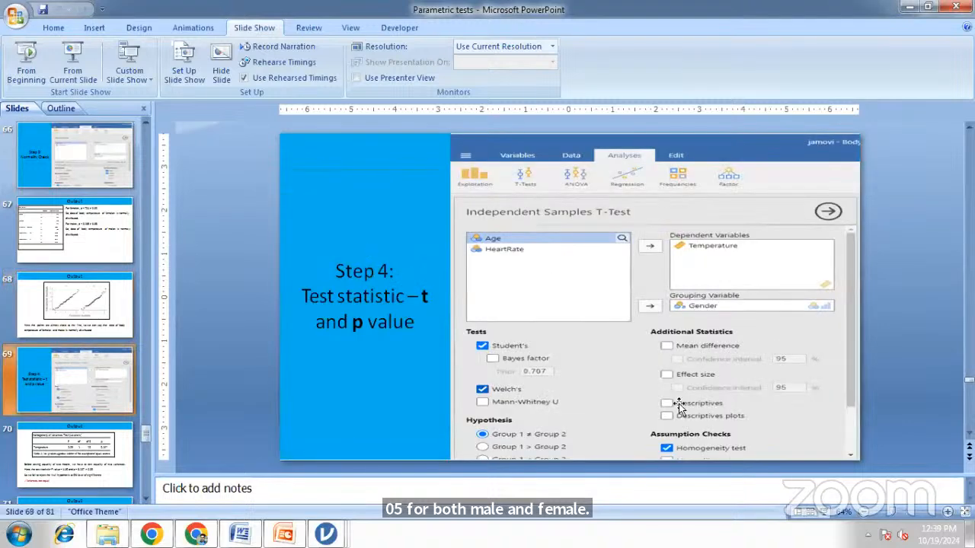